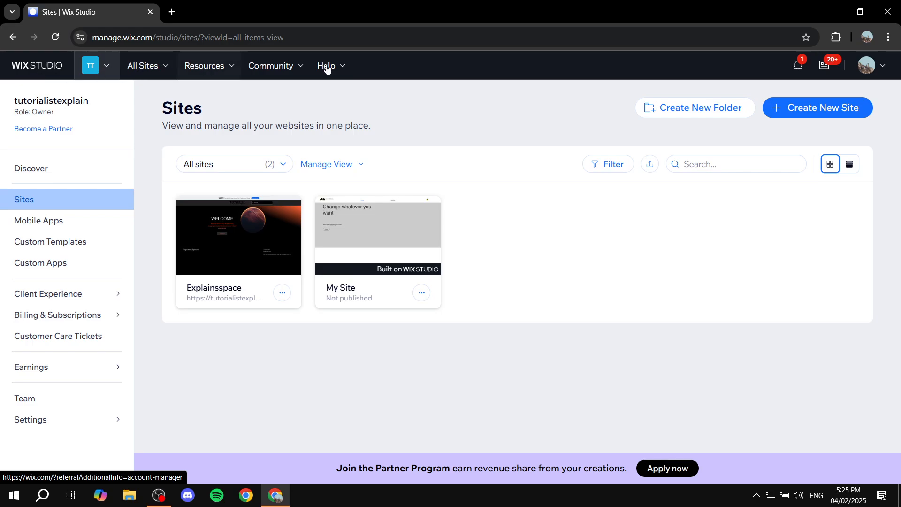
Create a new site built with the Wix Editor and set it up without the AI chat.
left_click(821, 113)
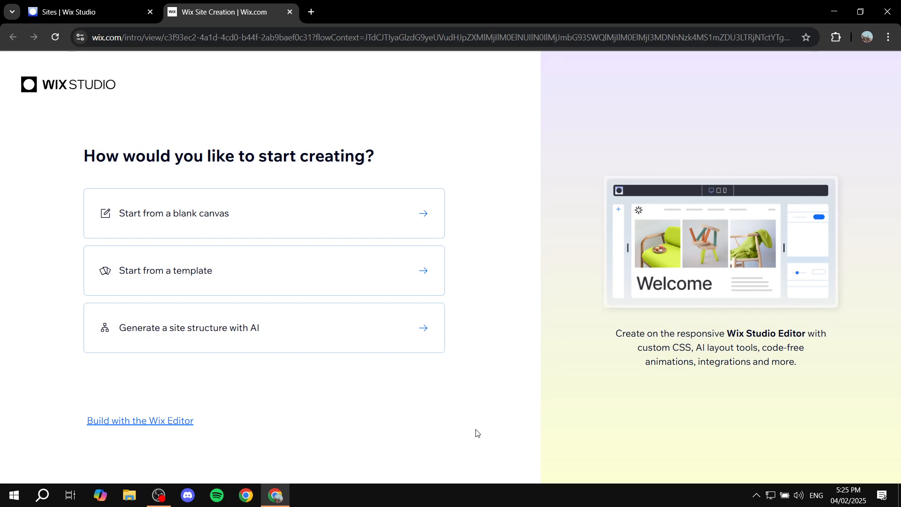
mouse_move(150, 425)
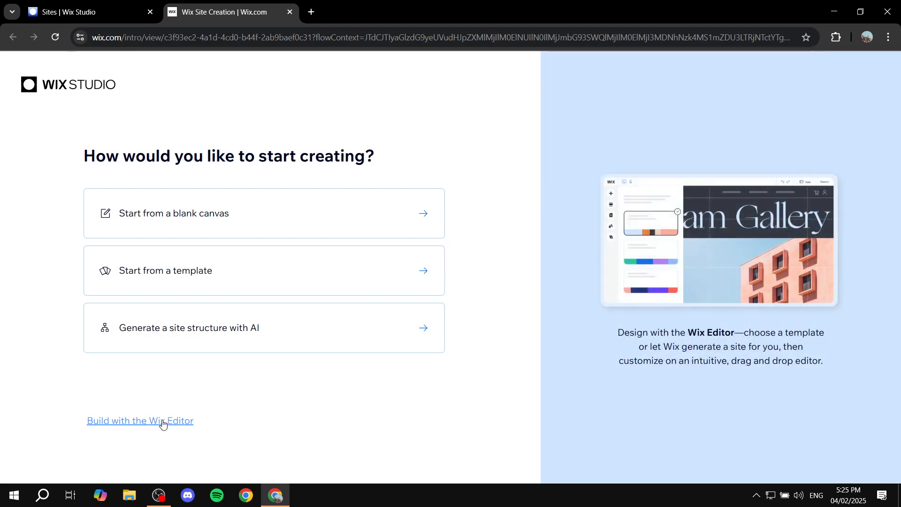
left_click(163, 424)
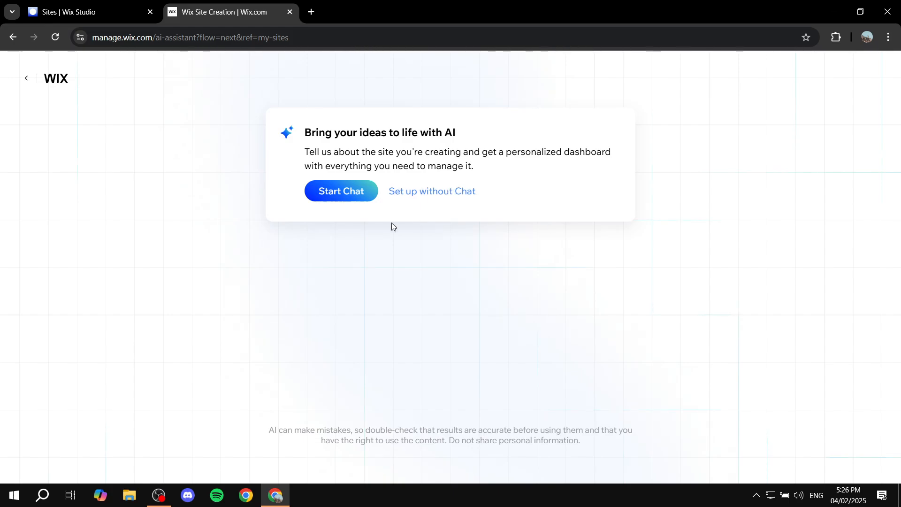
left_click(424, 195)
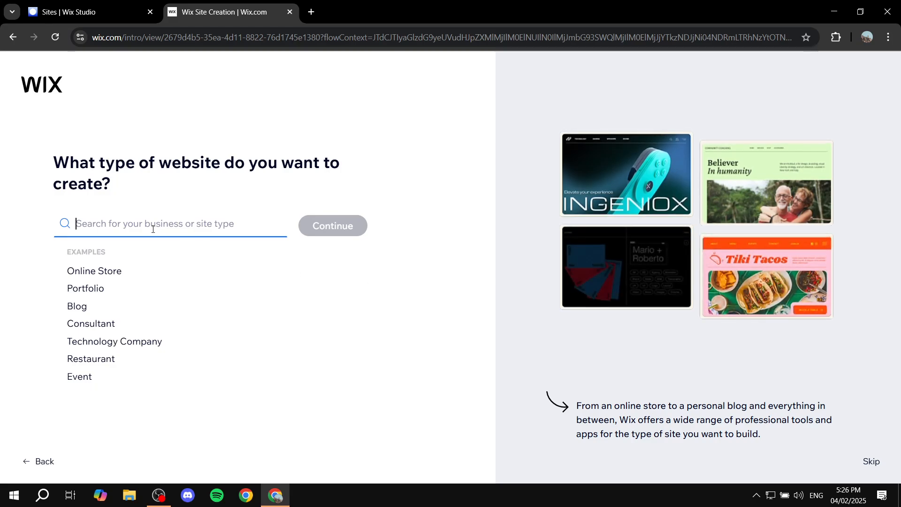
Search the website types for education, choose Educator as the site type and continue.
type("Eductation")
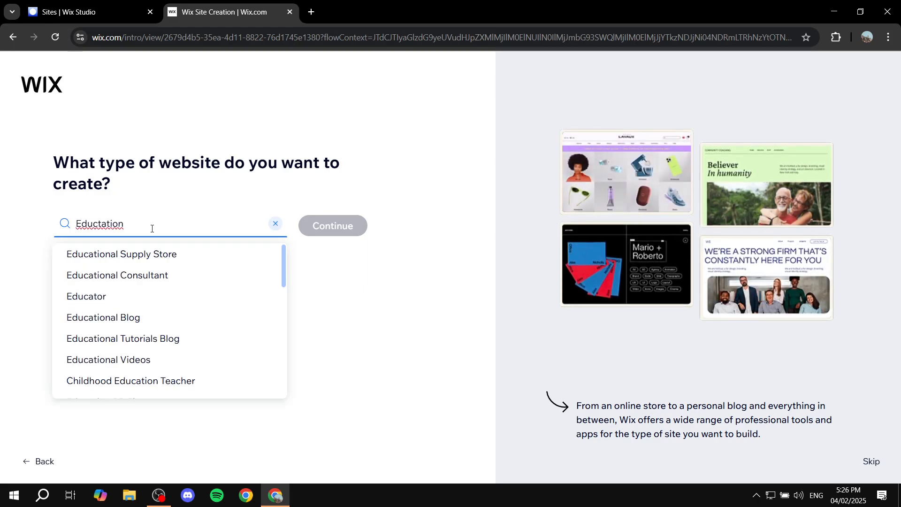
key("BackSpace")
key("BackSpace")
key("BackSpace")
key("BackSpace")
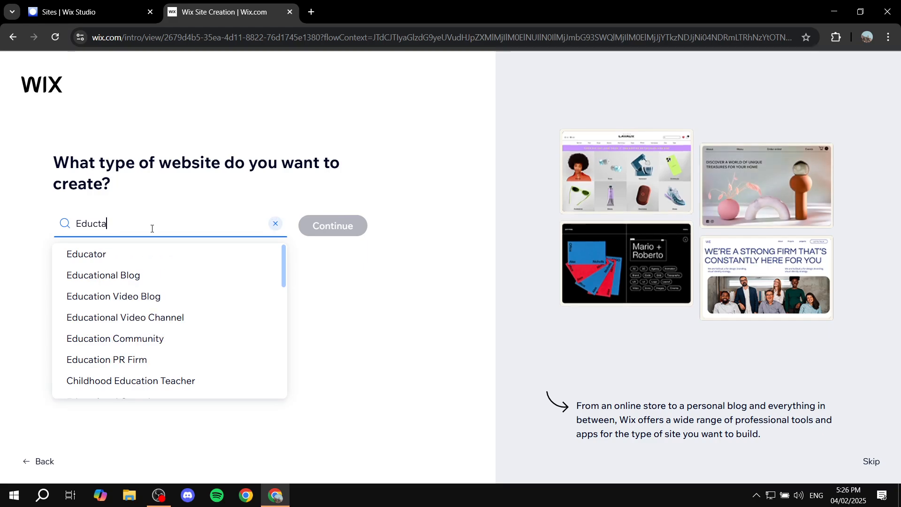
key("BackSpace")
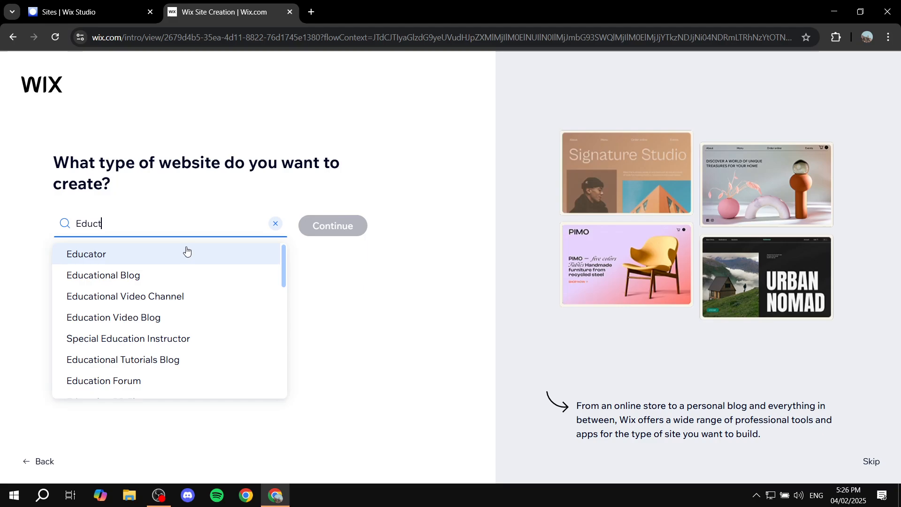
scroll(198, 281, "down", 2)
scroll(197, 286, "down", 1)
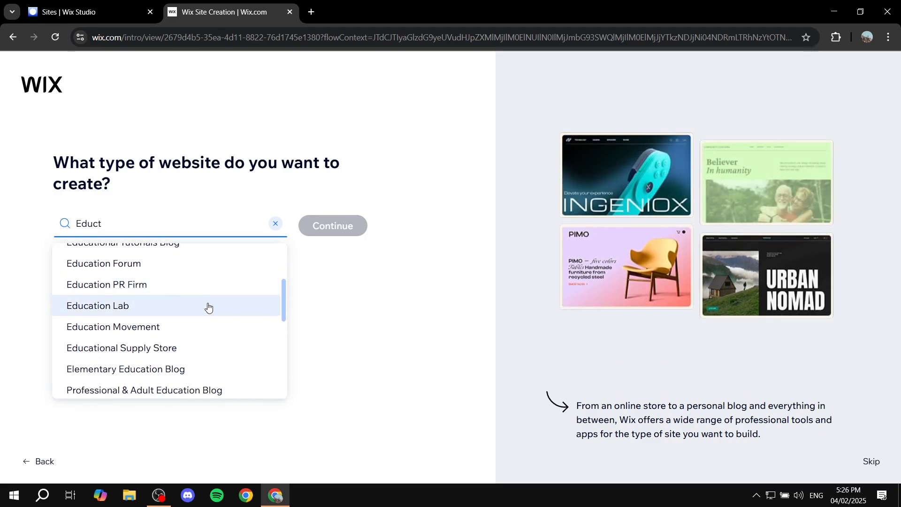
scroll(207, 306, "down", 4)
scroll(214, 308, "up", 7)
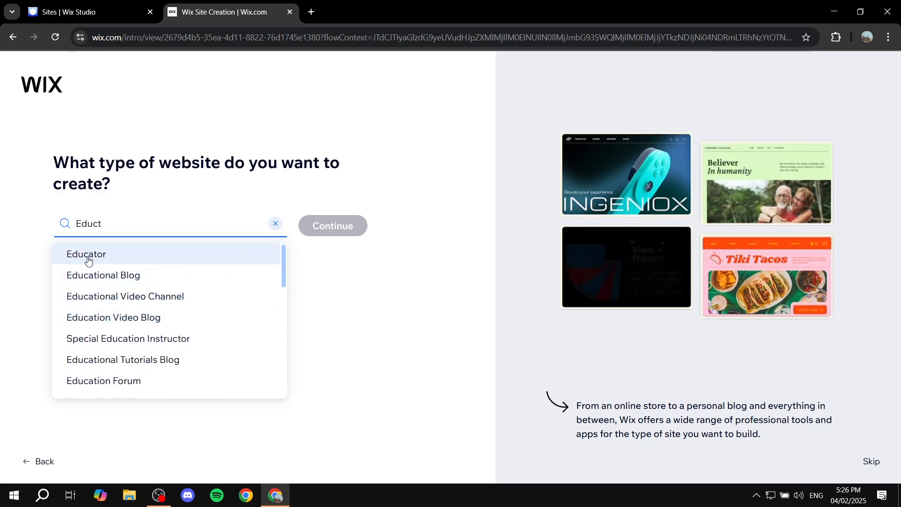
left_click(132, 260)
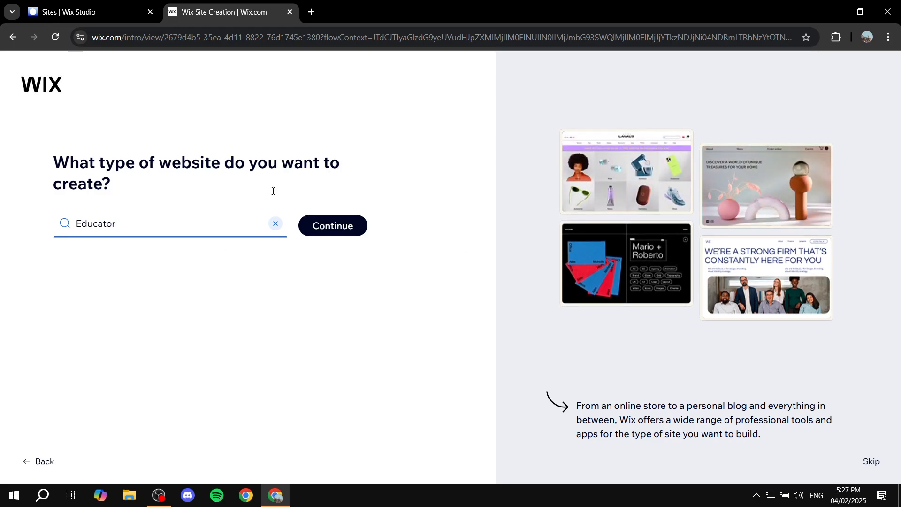
left_click(338, 228)
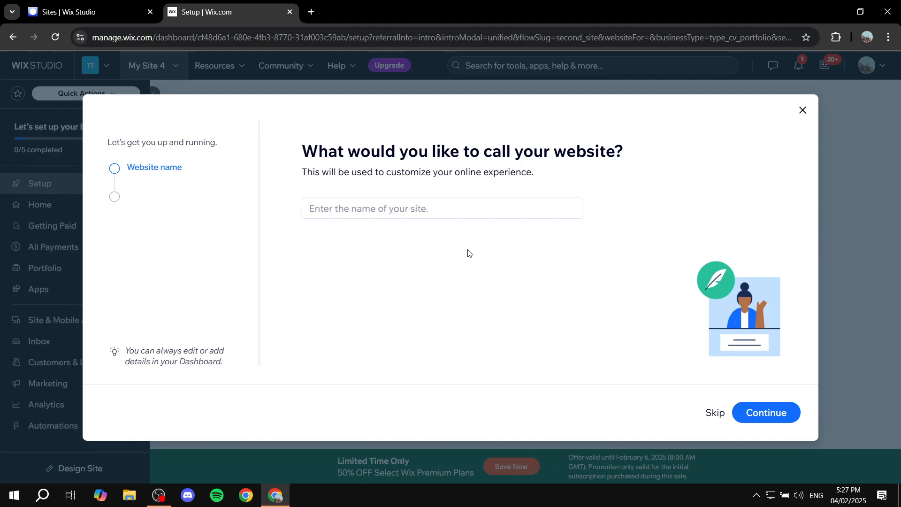
Name the website ExplainSpace and continue to the app selection.
left_click(389, 211)
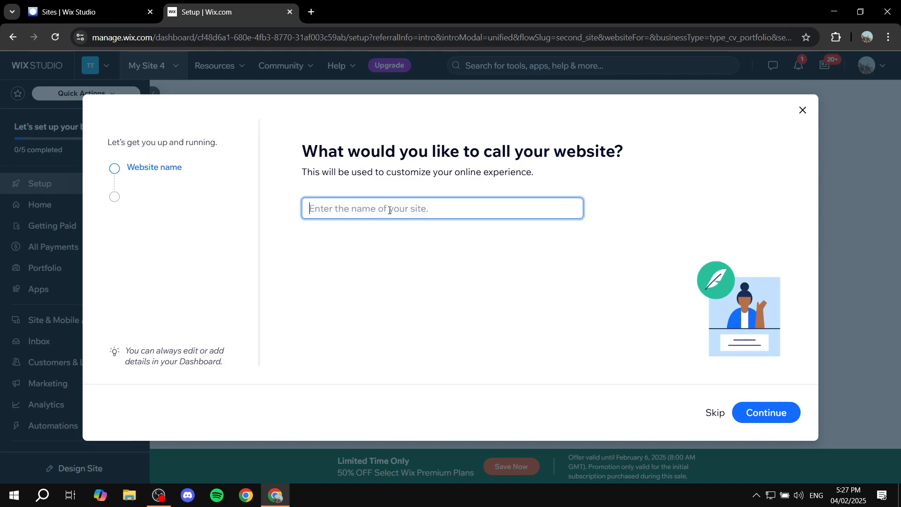
type("ExplainS")
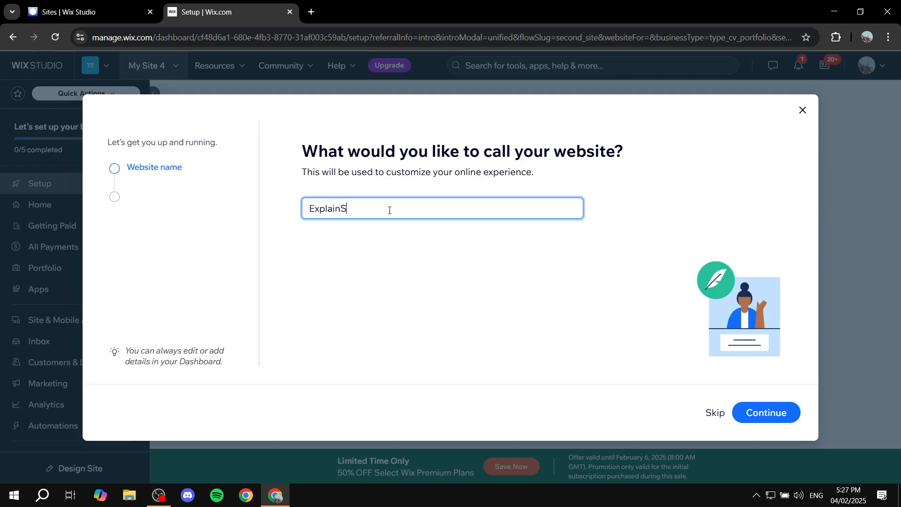
type("pace")
left_click(770, 413)
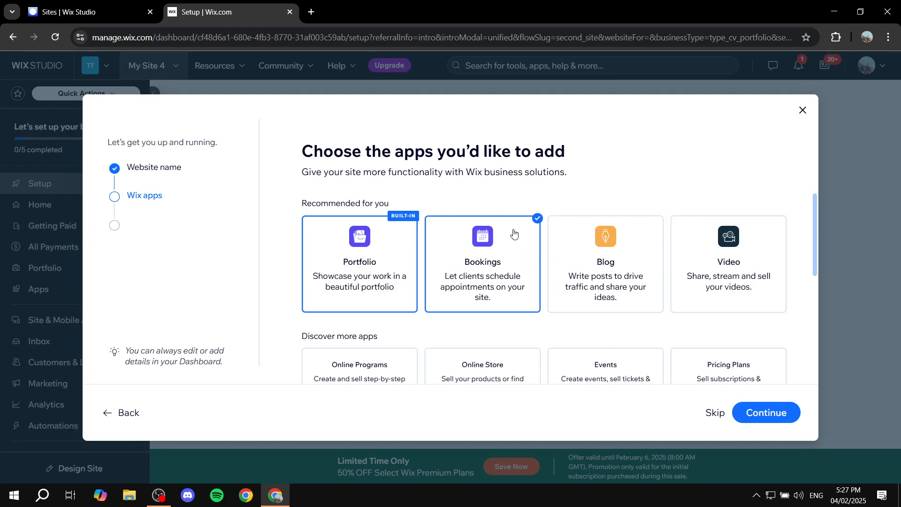
left_click_drag(297, 203, 429, 196)
left_click(293, 145)
left_click_drag(292, 145, 616, 145)
left_click(616, 146)
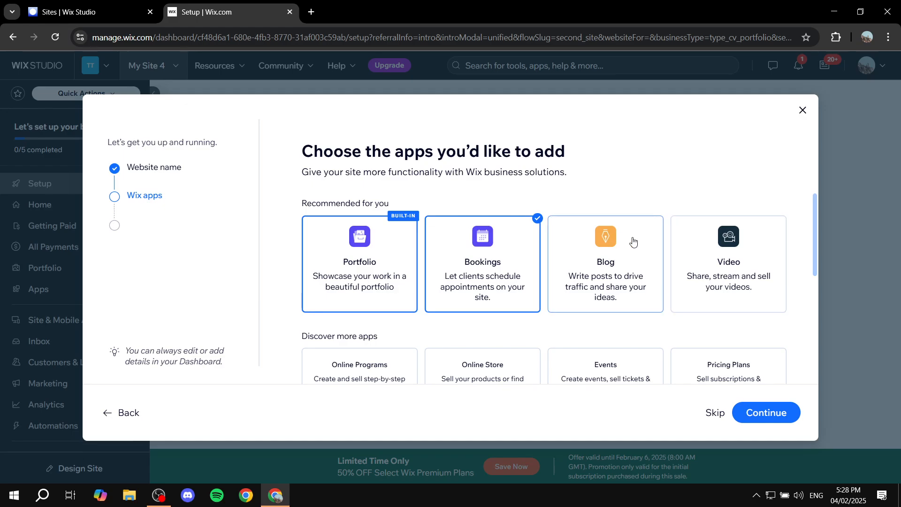
Add the Blog, Online Programs and Online Store apps to the site and continue to its dashboard.
left_click(620, 244)
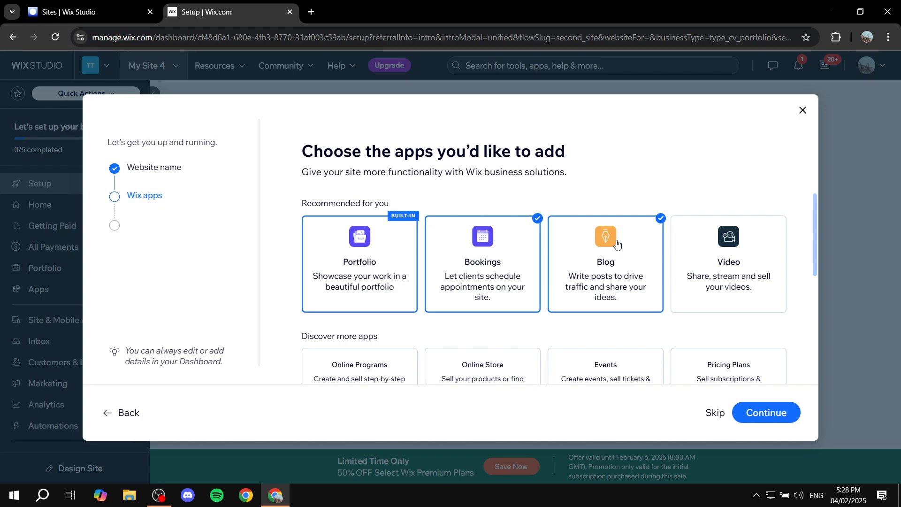
scroll(616, 249, "down", 3)
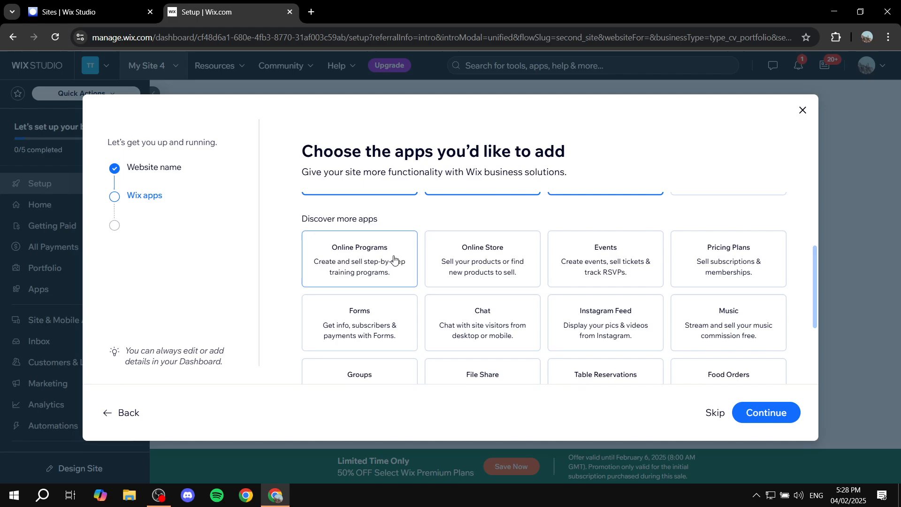
left_click(387, 258)
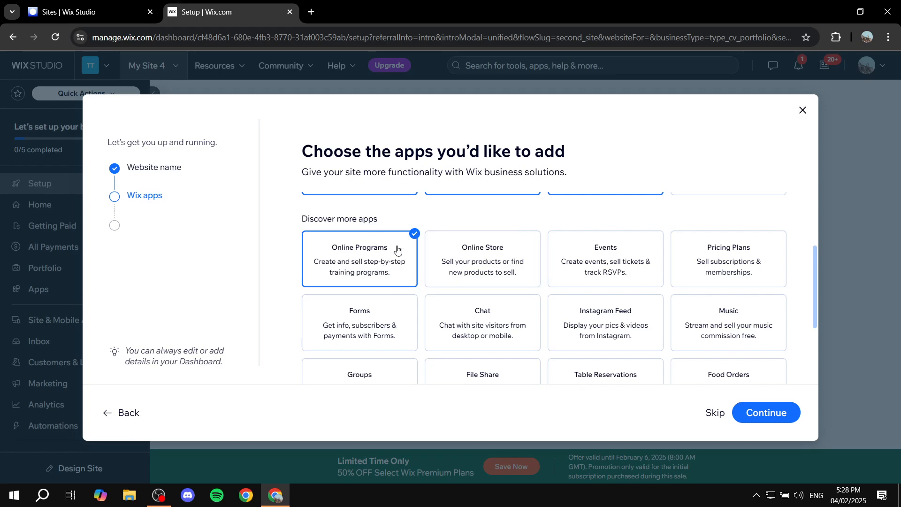
left_click(502, 253)
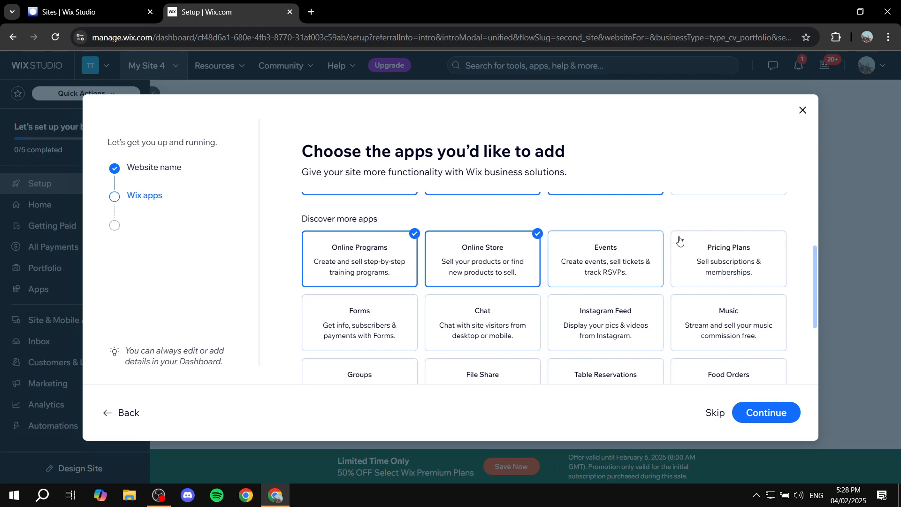
scroll(657, 273, "down", 2)
scroll(618, 299, "up", 4)
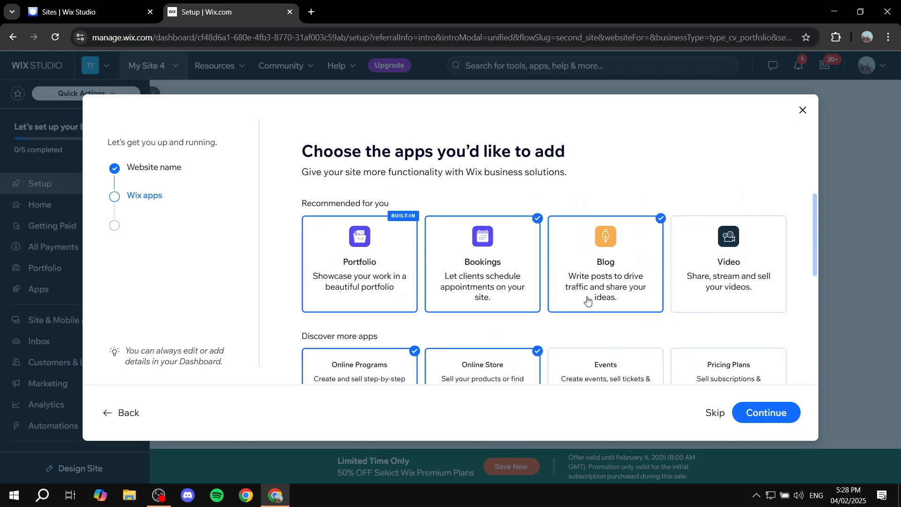
scroll(516, 244, "down", 2)
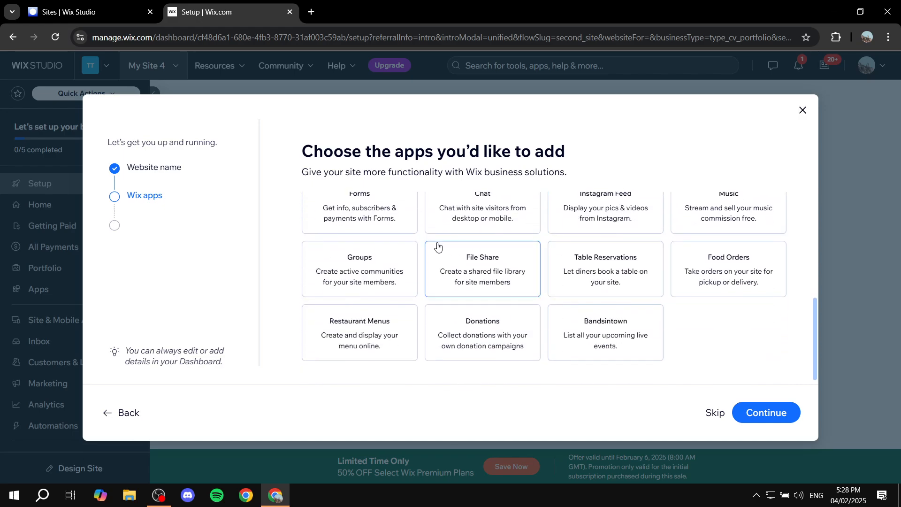
scroll(469, 258, "up", 3)
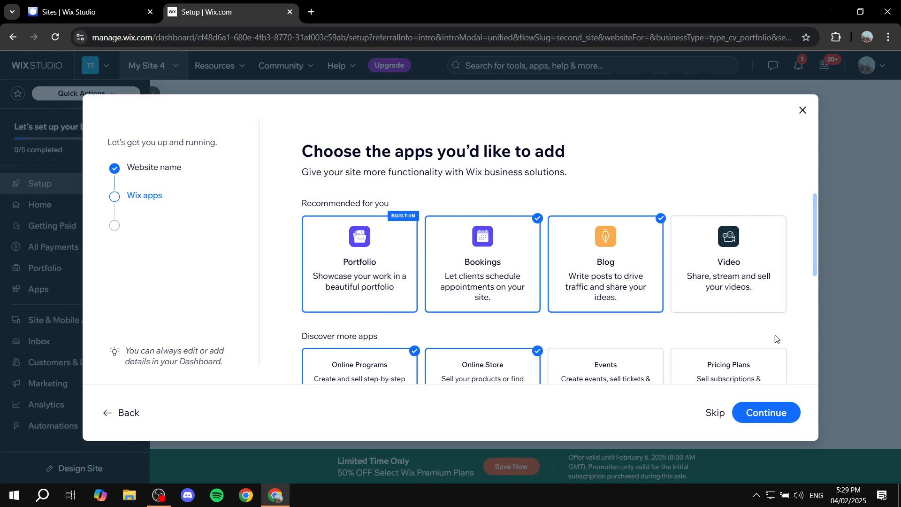
left_click(781, 411)
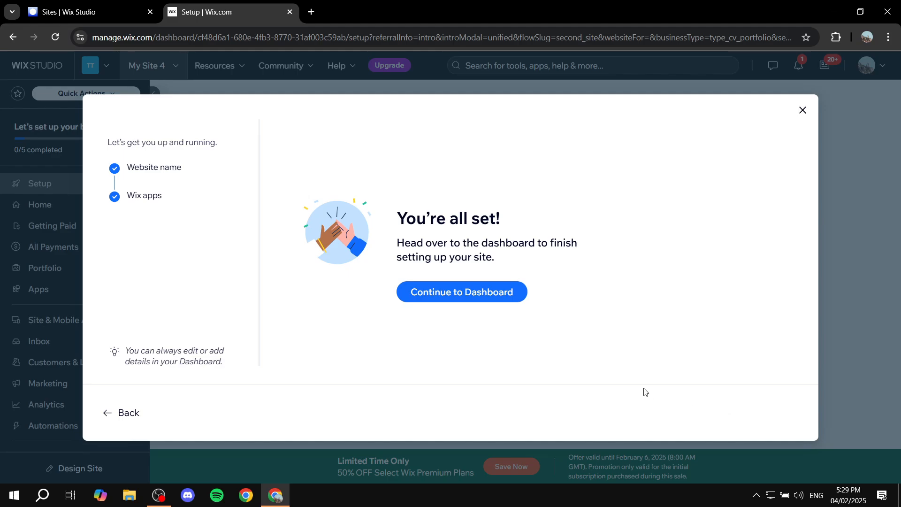
left_click(474, 296)
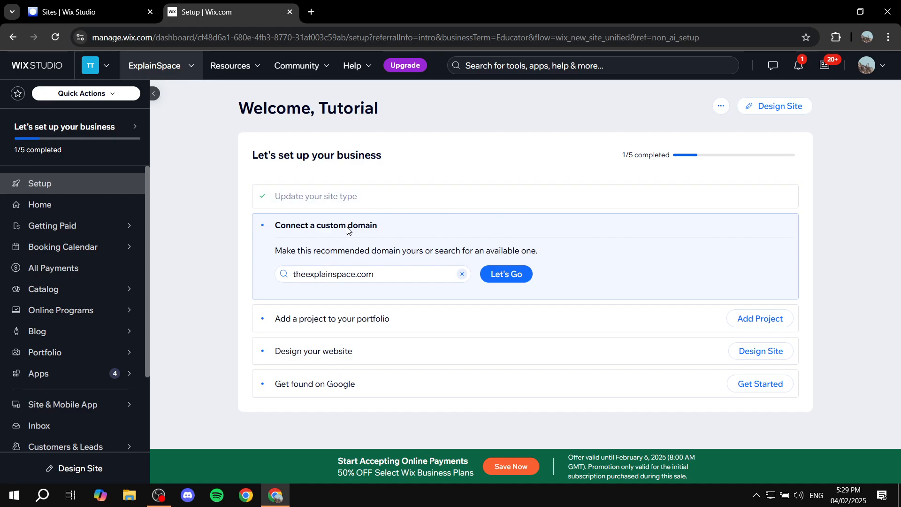
left_click_drag(287, 226, 403, 229)
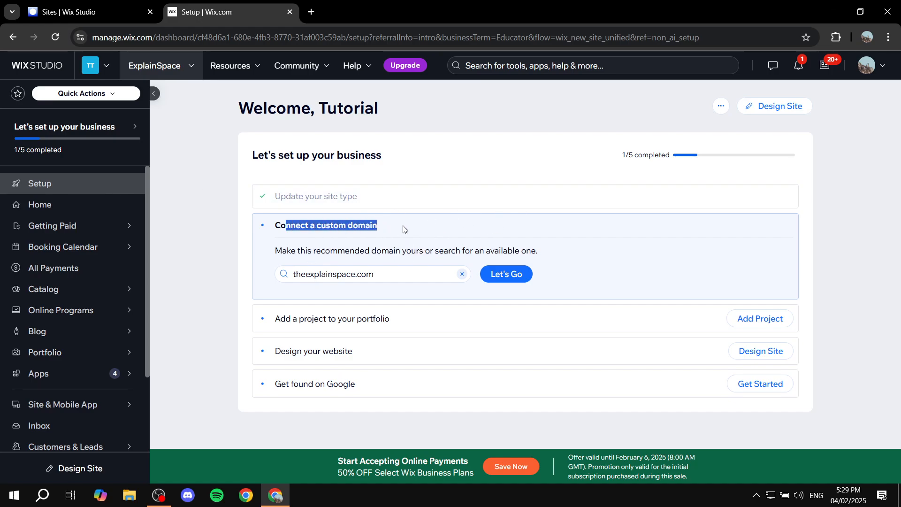
left_click(403, 230)
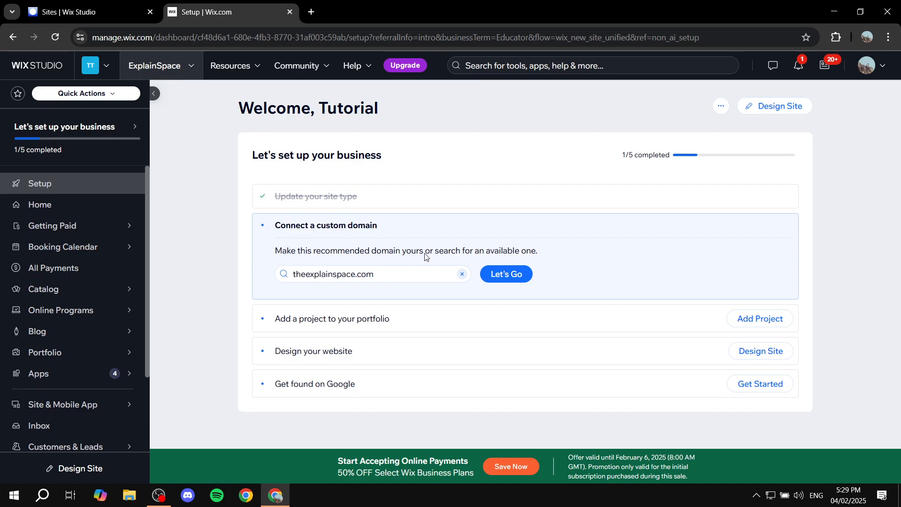
left_click_drag(386, 228, 263, 230)
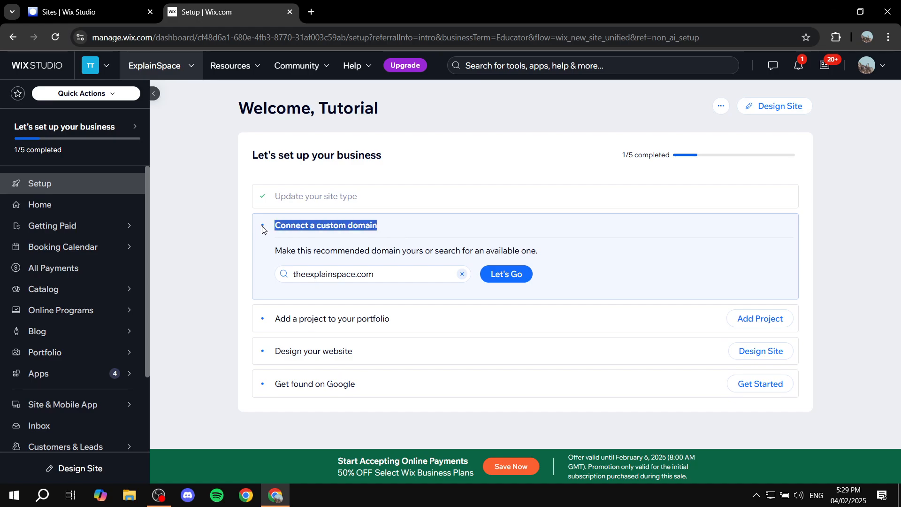
left_click(412, 237)
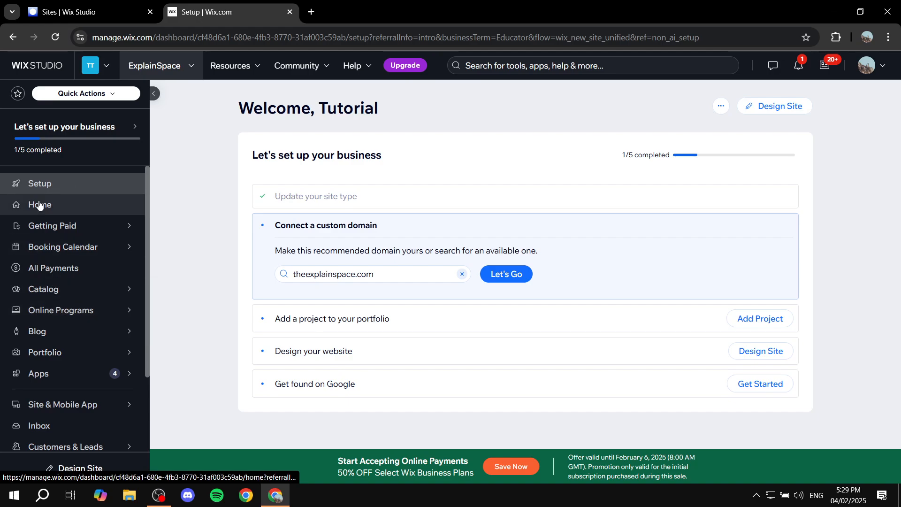
Open the settings of the ExplainSpace site.
scroll(39, 206, "down", 2)
mouse_move(36, 211)
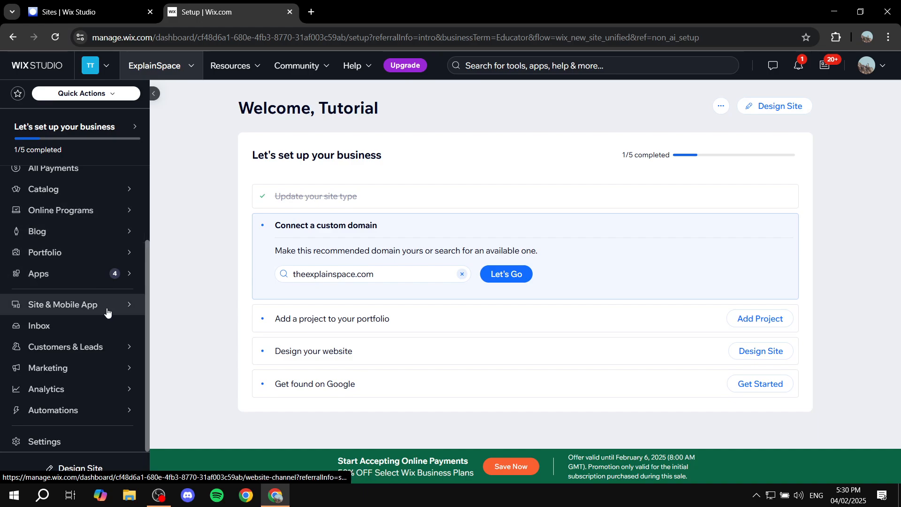
left_click(88, 450)
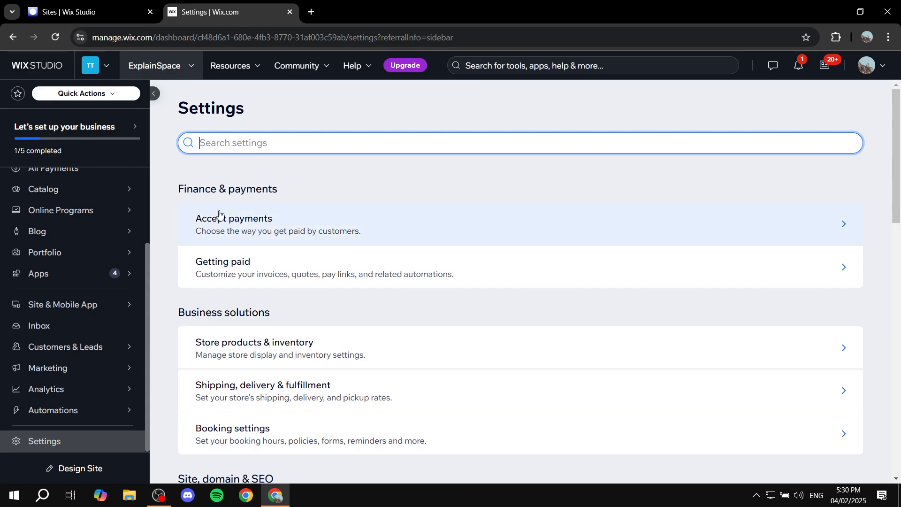
left_click_drag(182, 188, 316, 187)
left_click(317, 187)
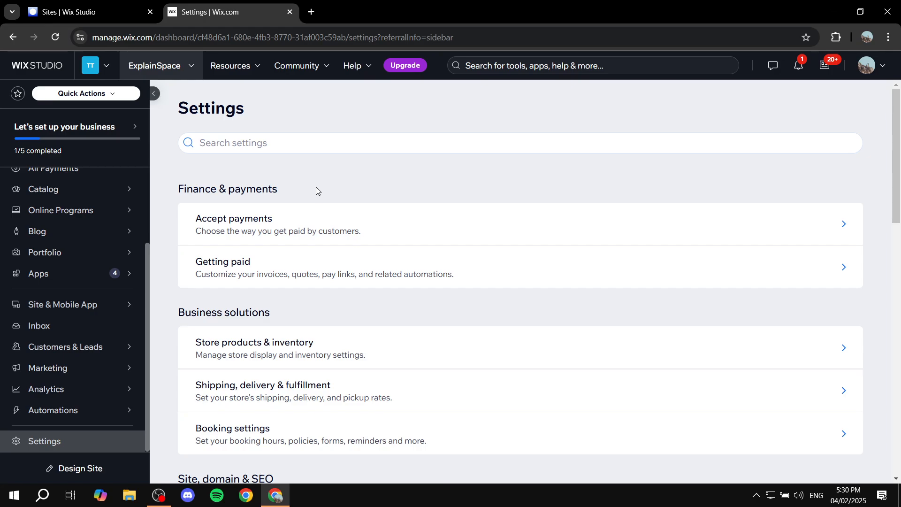
left_click_drag(178, 188, 283, 186)
left_click(316, 178)
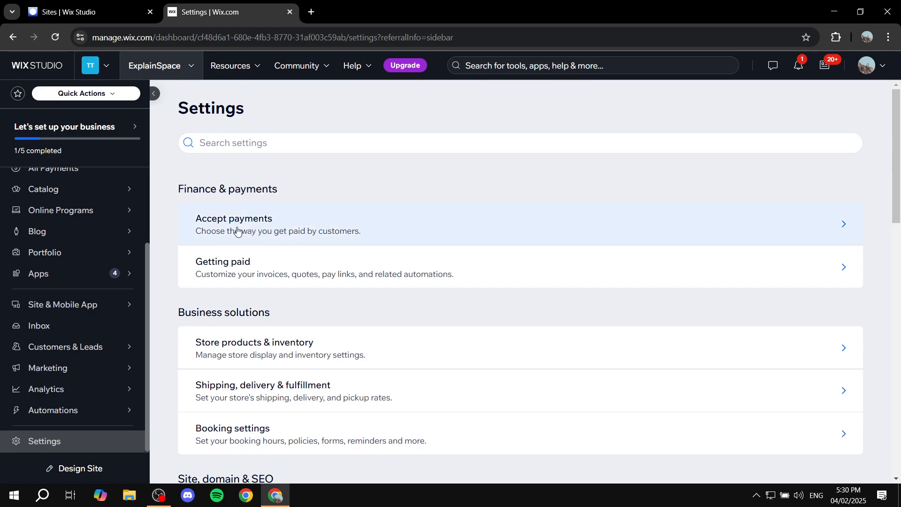
Open the Accept payments settings and dismiss the business location prompt.
left_click(267, 229)
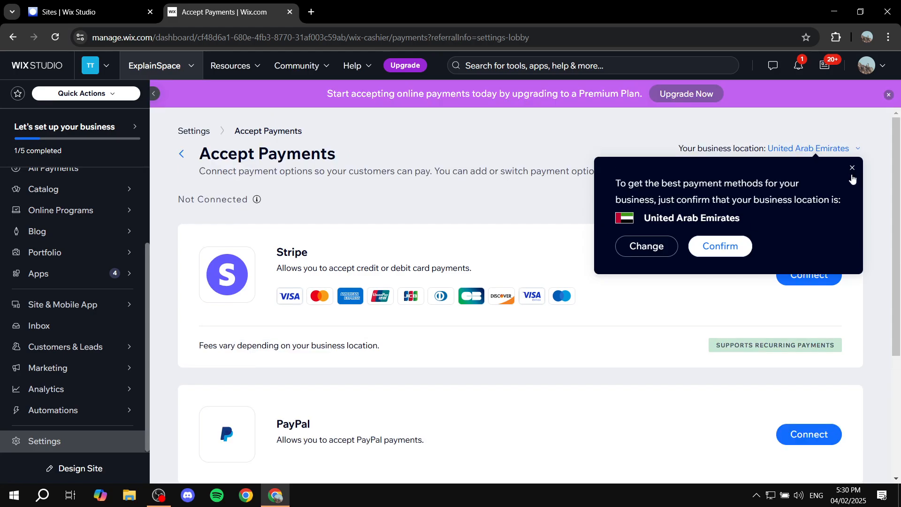
left_click(853, 168)
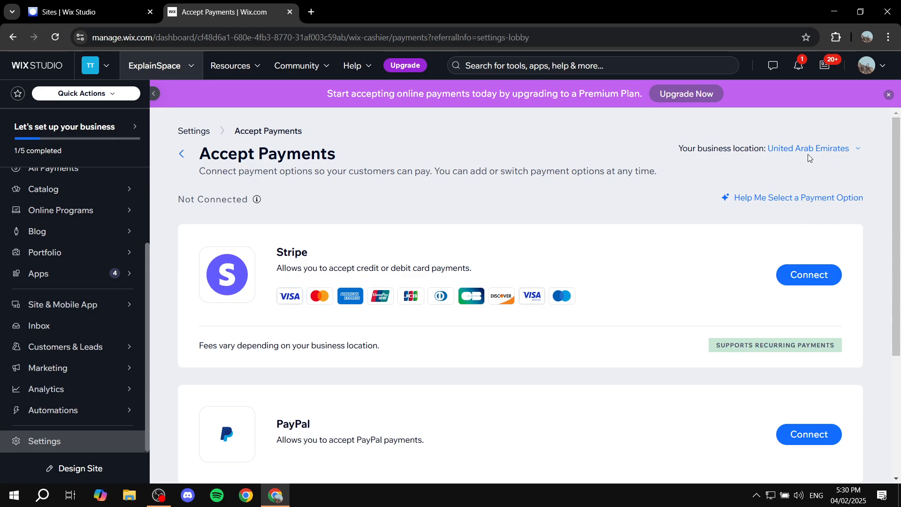
left_click_drag(273, 260, 487, 267)
left_click(343, 254)
left_click(487, 267)
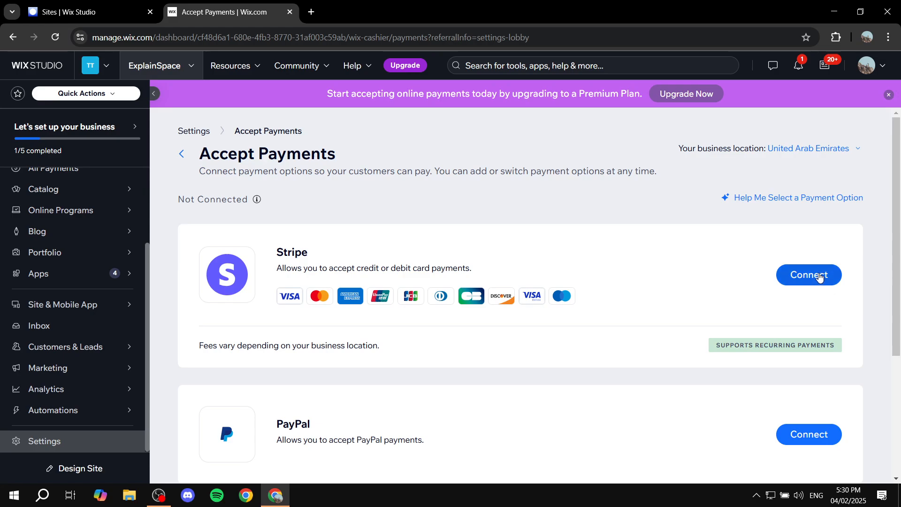
Examine the Stripe, PayPal and manual payment providers offered on the Accept Payments page.
scroll(817, 282, "down", 4)
left_click_drag(276, 239, 327, 230)
left_click(329, 228)
scroll(391, 264, "up", 4)
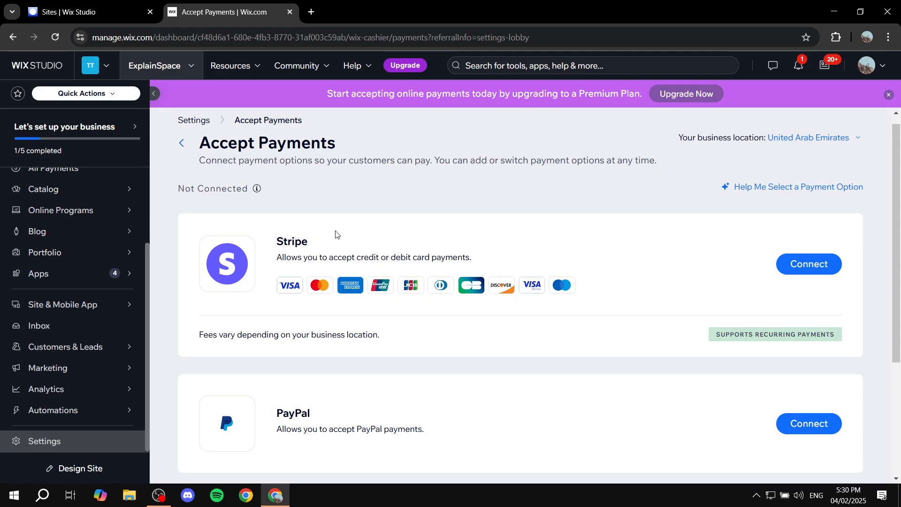
left_click_drag(276, 240, 374, 240)
left_click(375, 240)
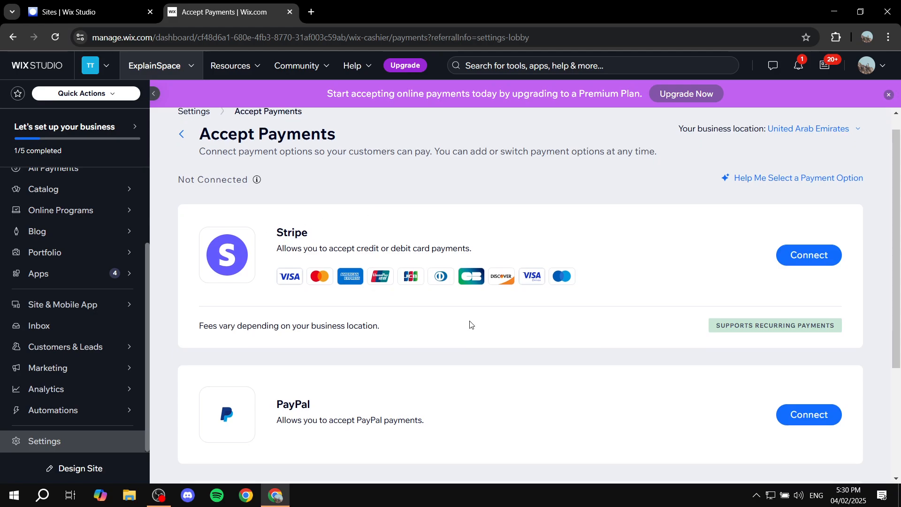
scroll(471, 324, "down", 3)
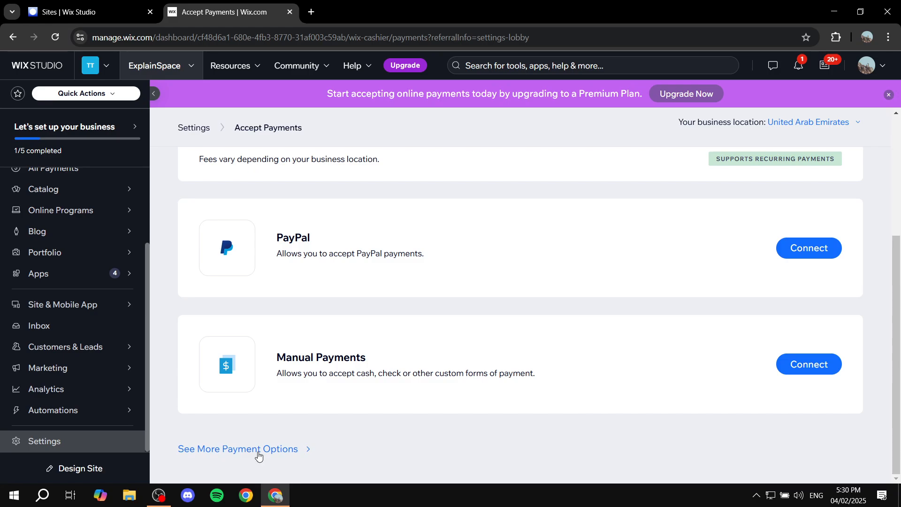
Review the additional payment options beyond the main providers and return to the site's main settings.
left_click(234, 451)
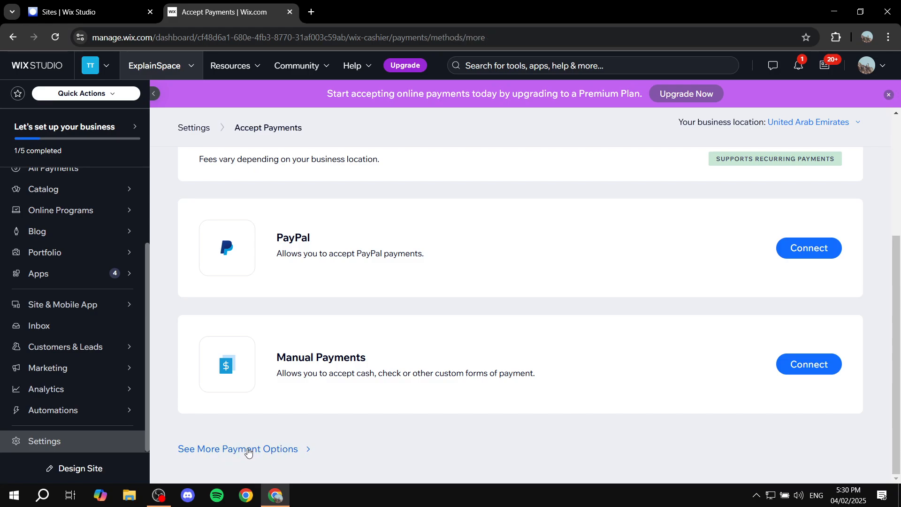
scroll(468, 280, "down", 4)
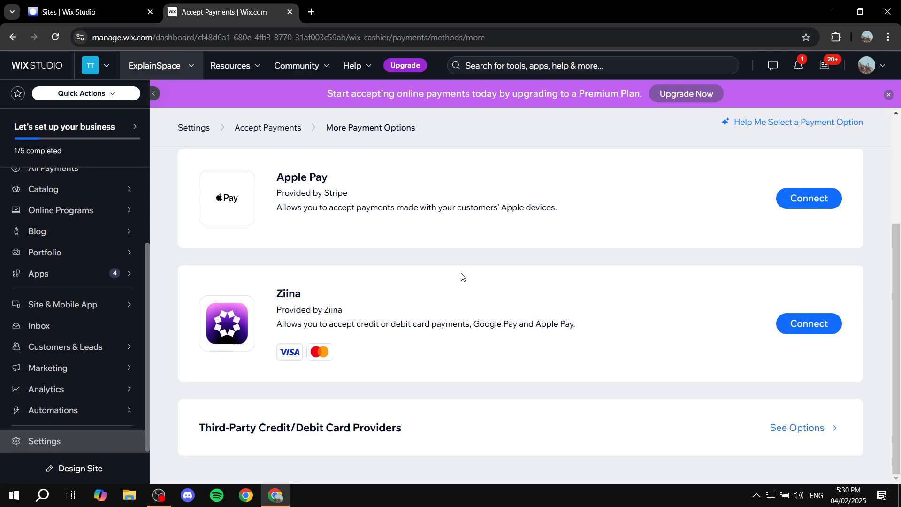
scroll(462, 277, "up", 4)
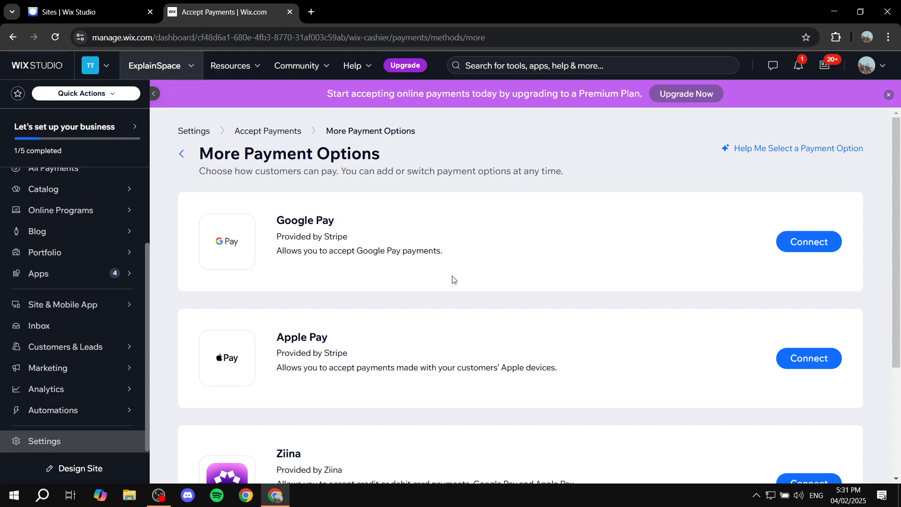
left_click(181, 153)
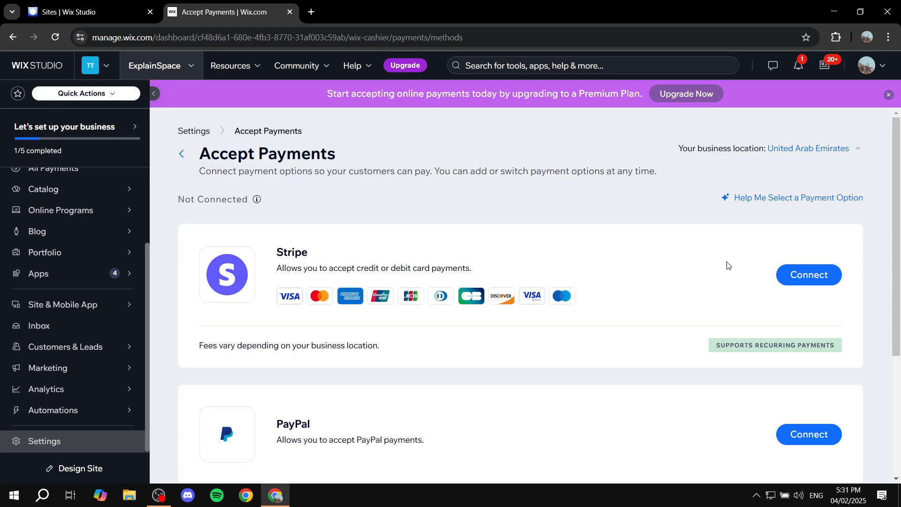
left_click(182, 154)
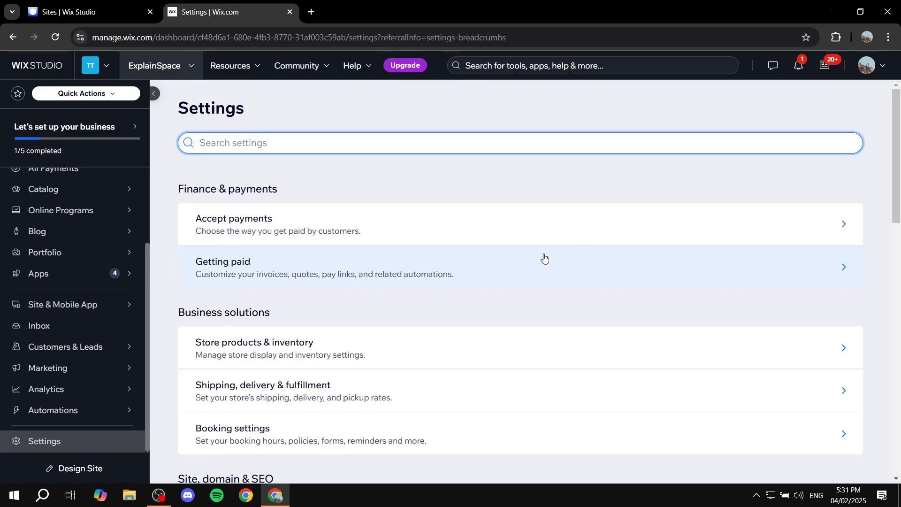
Look through the Business solutions, Site, domain & SEO and General categories of the site settings.
scroll(328, 232, "down", 3)
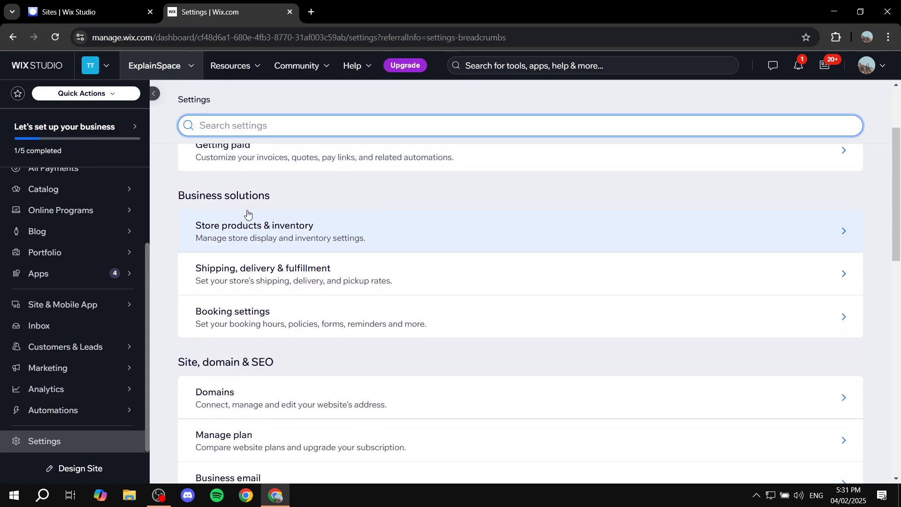
scroll(329, 248, "down", 1)
scroll(199, 224, "up", 1)
scroll(370, 273, "down", 1)
scroll(362, 264, "down", 1)
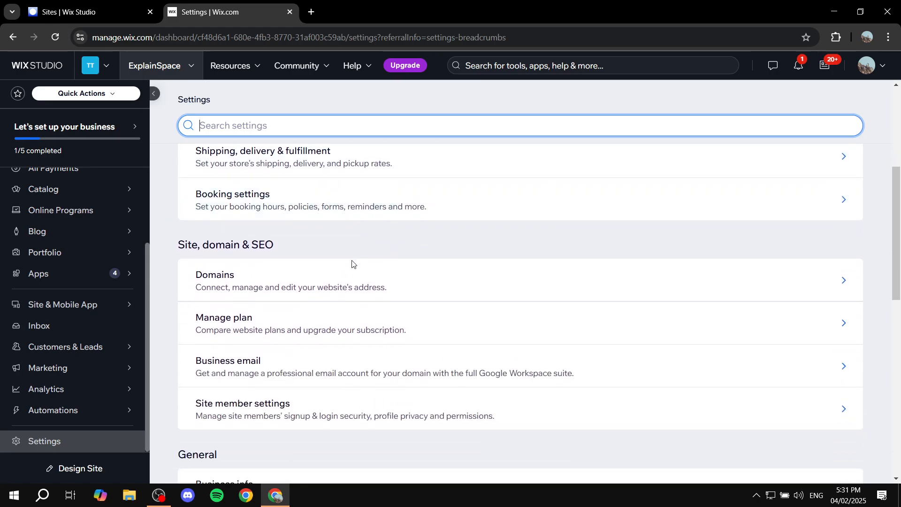
left_click_drag(209, 244, 300, 244)
left_click(301, 243)
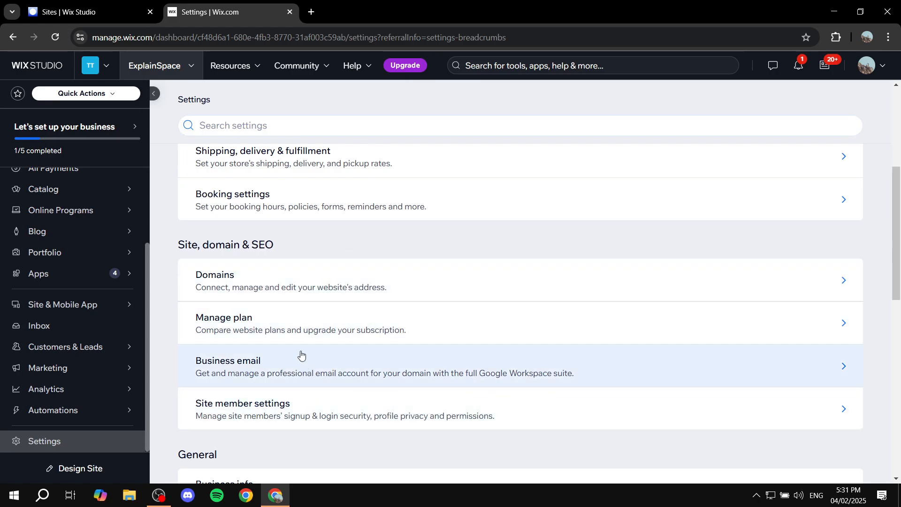
scroll(373, 296, "down", 2)
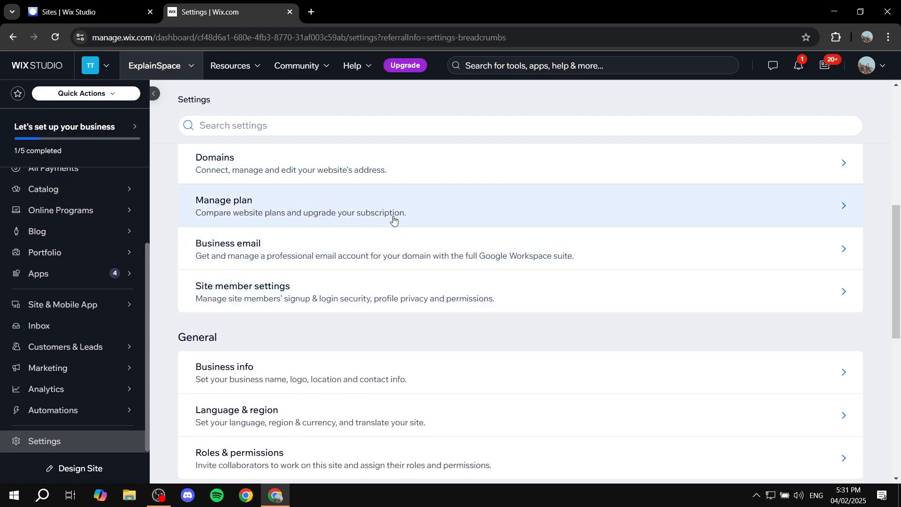
scroll(466, 351, "down", 2)
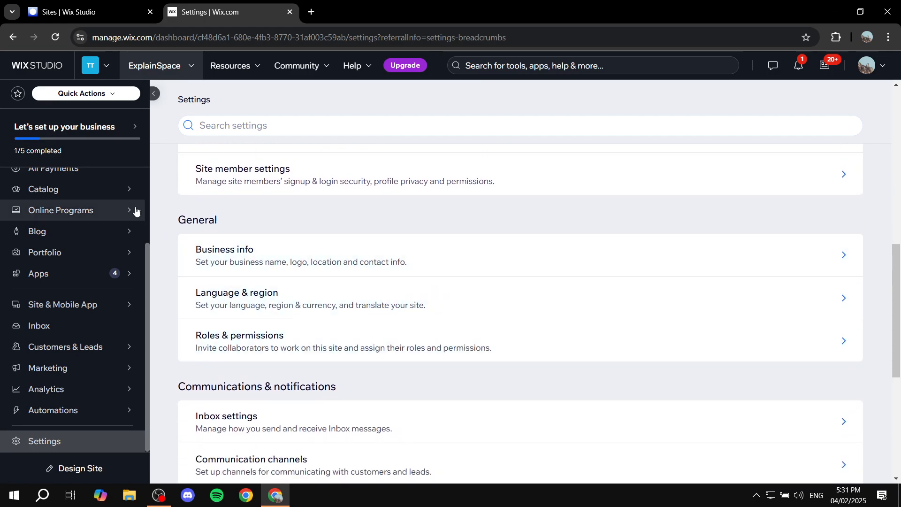
left_click_drag(176, 225, 241, 212)
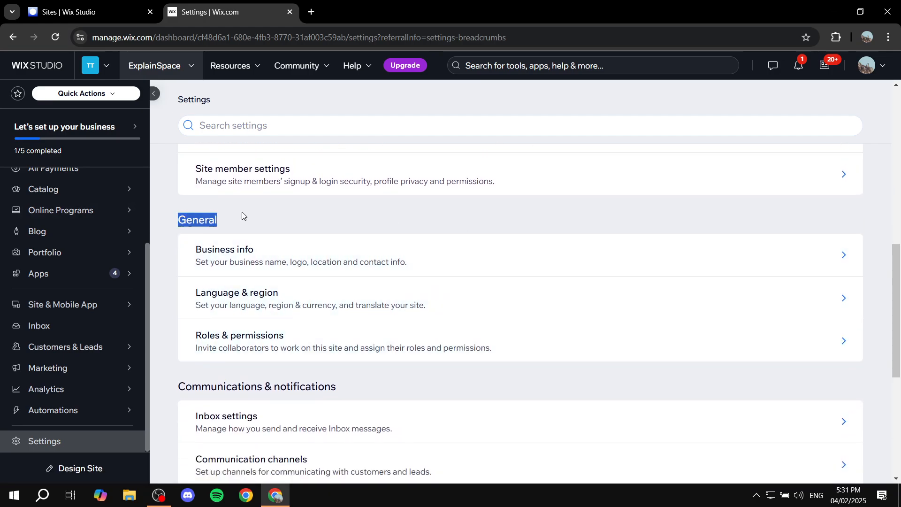
left_click(241, 212)
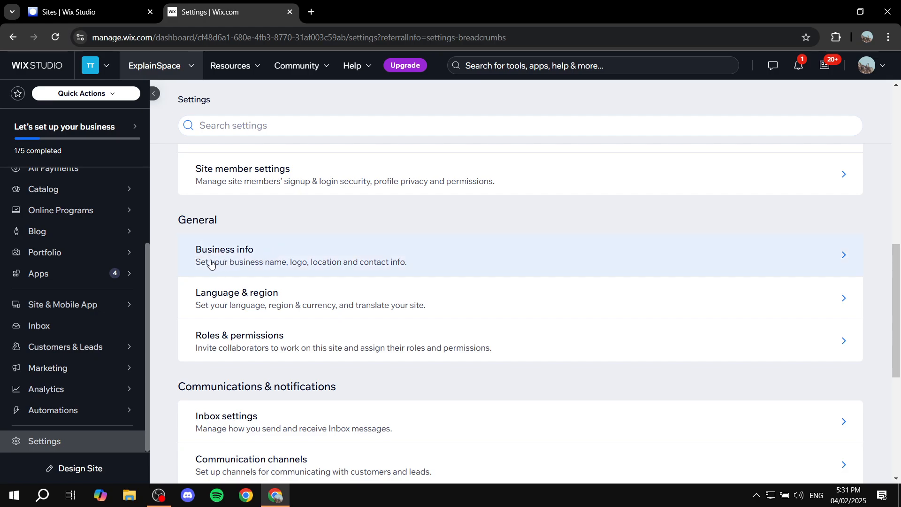
Open the Business info settings and examine the profile, location and contact fields.
left_click(270, 254)
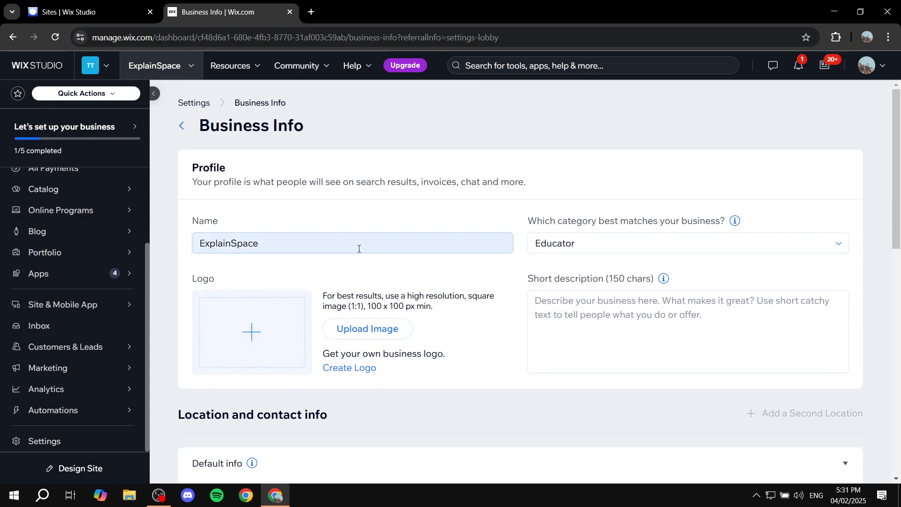
scroll(638, 265, "down", 6)
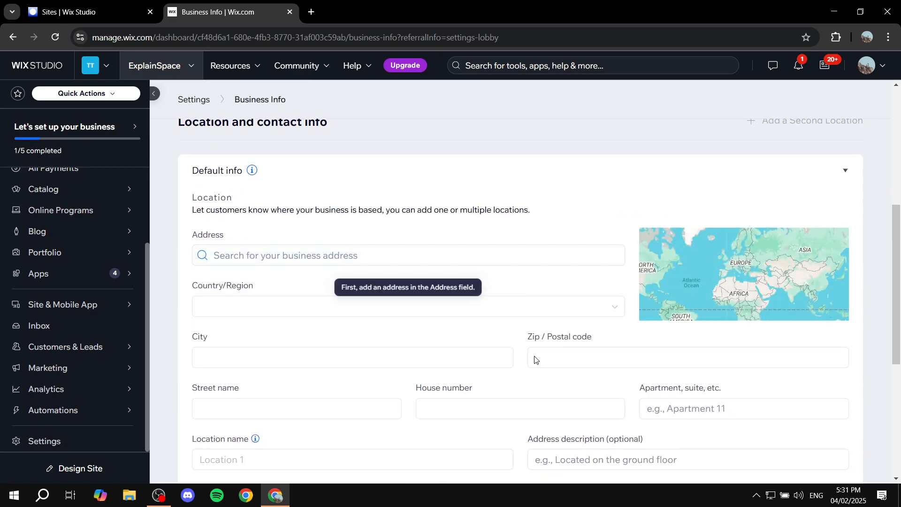
scroll(617, 366, "up", 6)
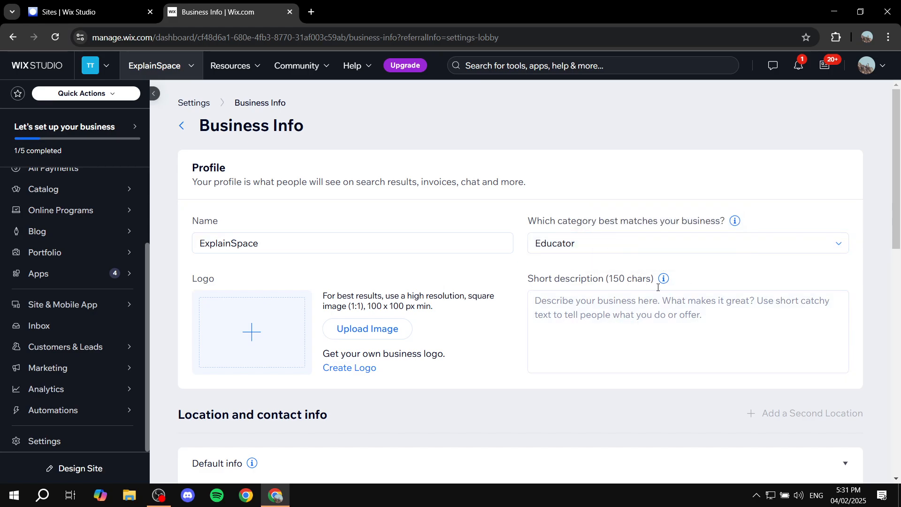
scroll(688, 323, "down", 11)
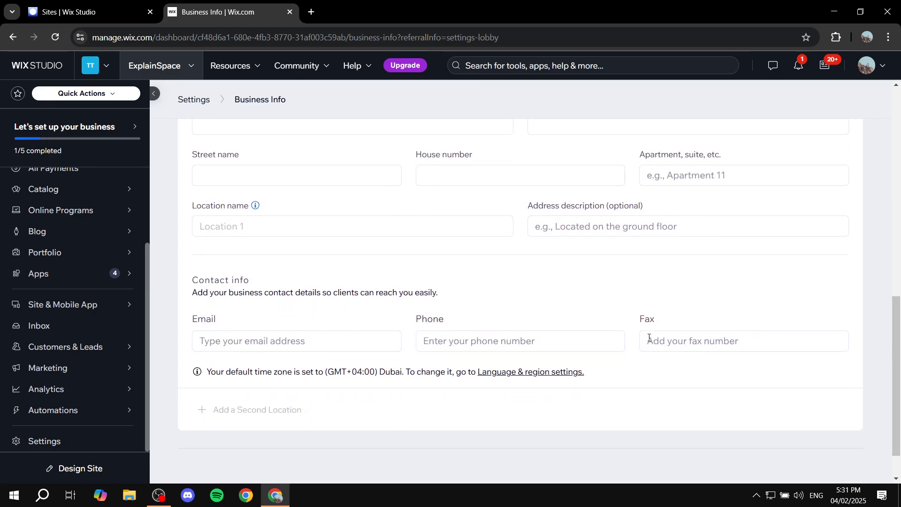
scroll(442, 374, "up", 5)
scroll(328, 305, "down", 6)
scroll(530, 342, "up", 8)
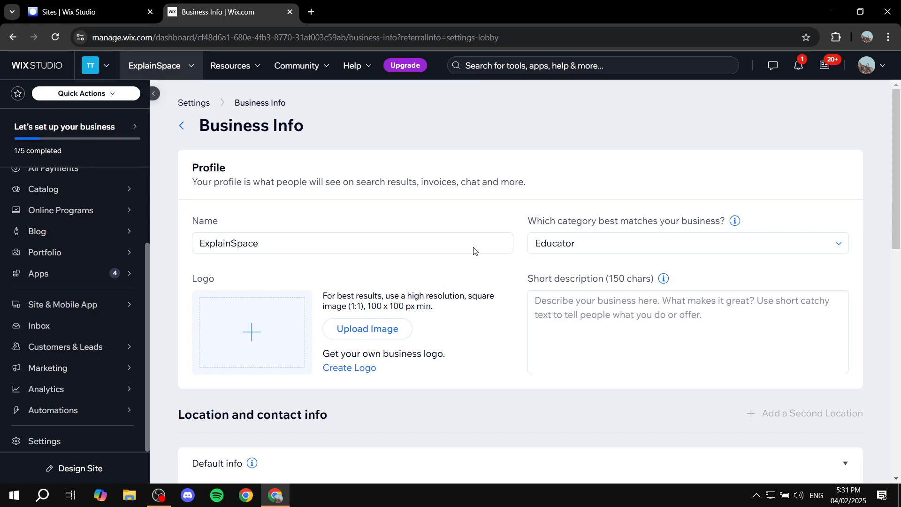
Return to the main settings and look through the Communications & notifications and Development & integrations categories.
left_click(182, 126)
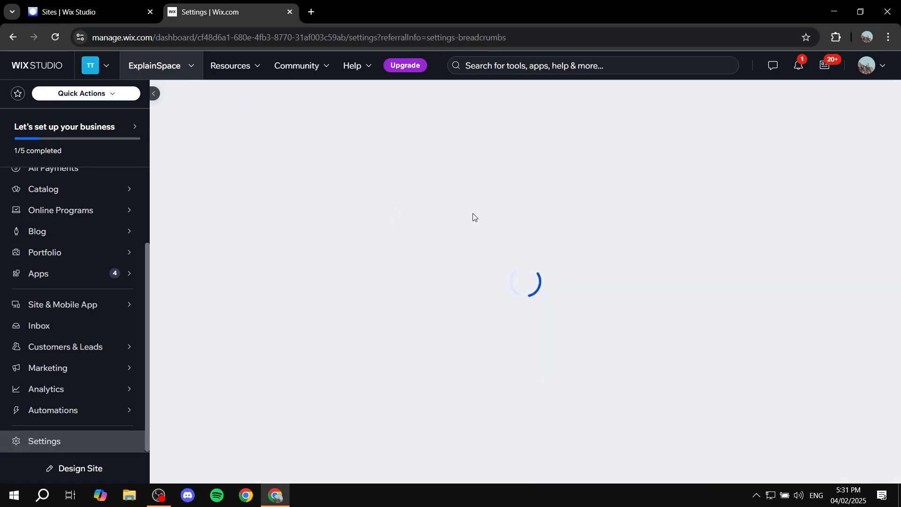
scroll(506, 333, "down", 10)
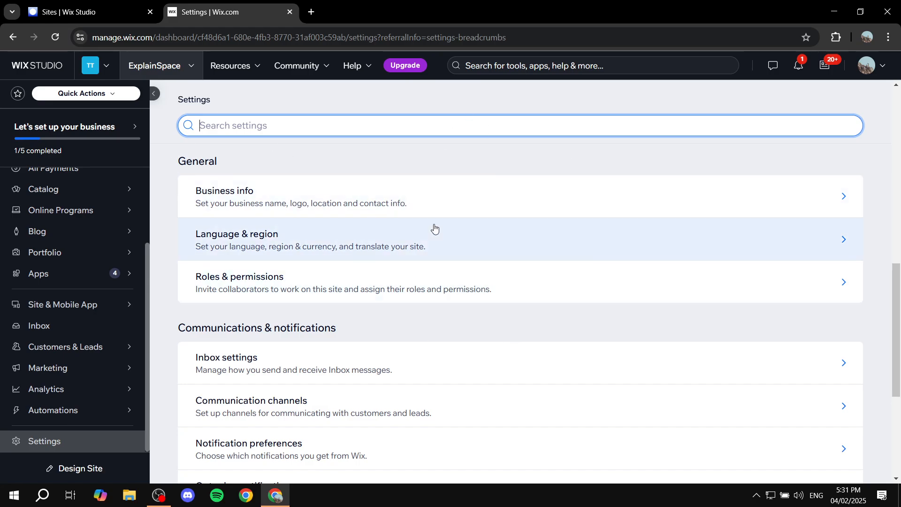
scroll(319, 249, "down", 5)
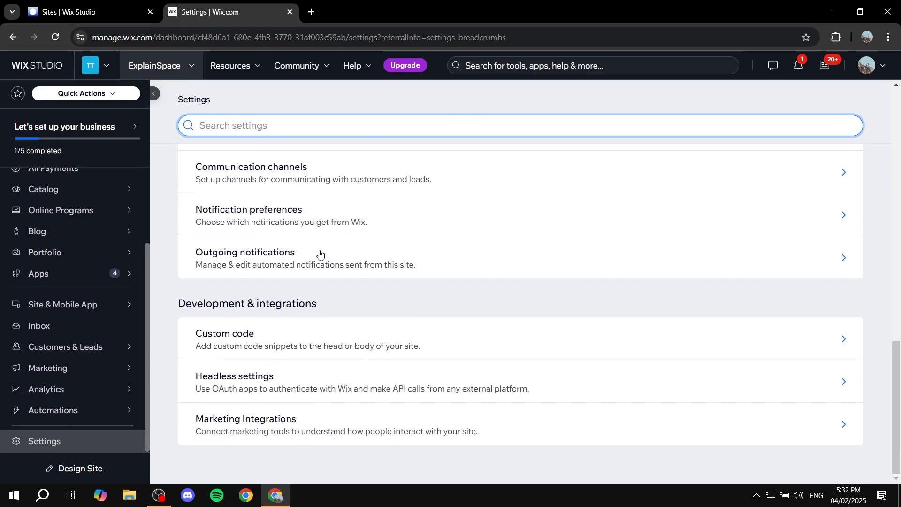
scroll(429, 382, "up", 15)
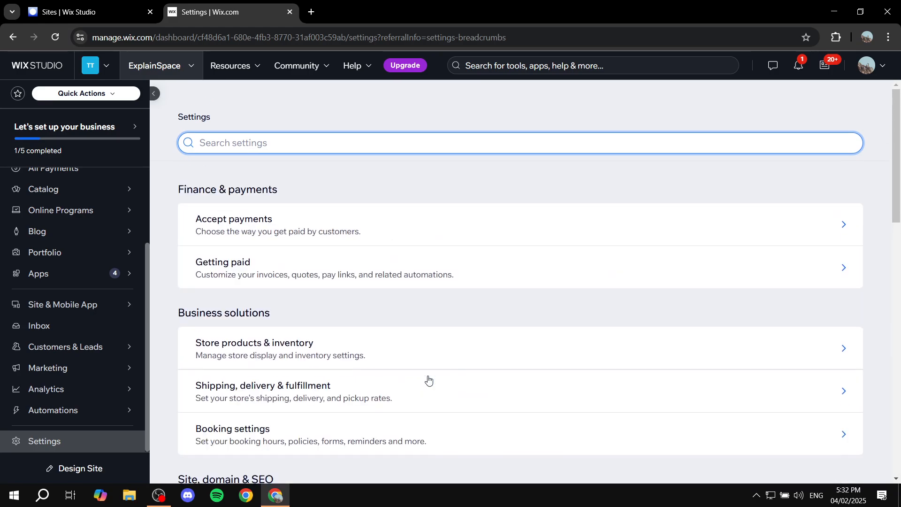
scroll(49, 302, "up", 3)
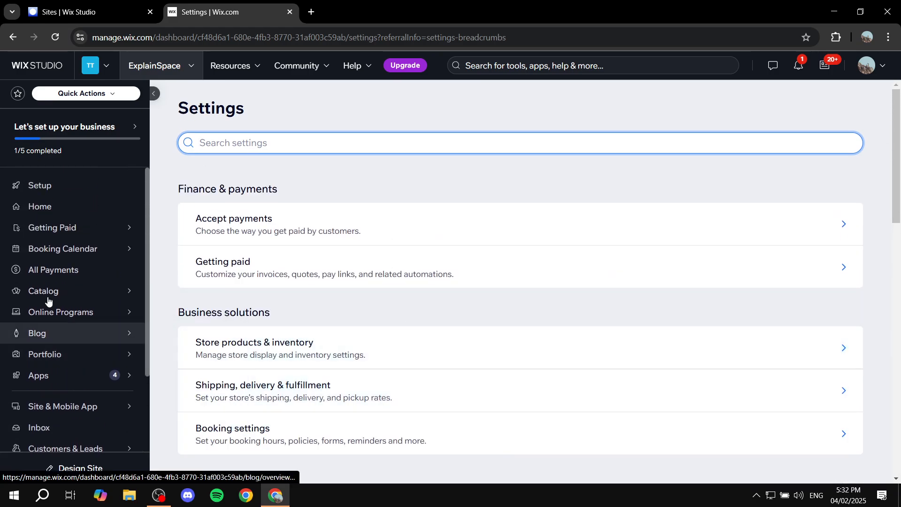
Start designing the site from the dashboard home and compare the template and AI design options.
left_click(88, 208)
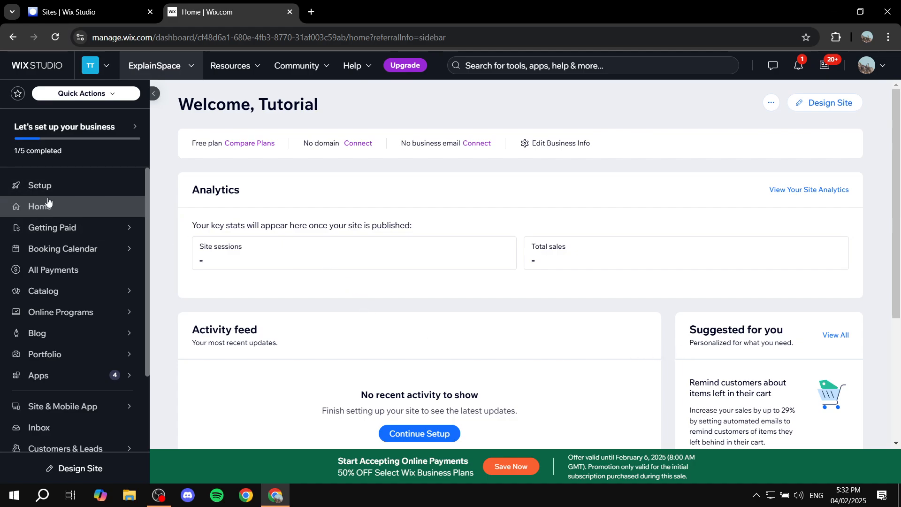
left_click(827, 107)
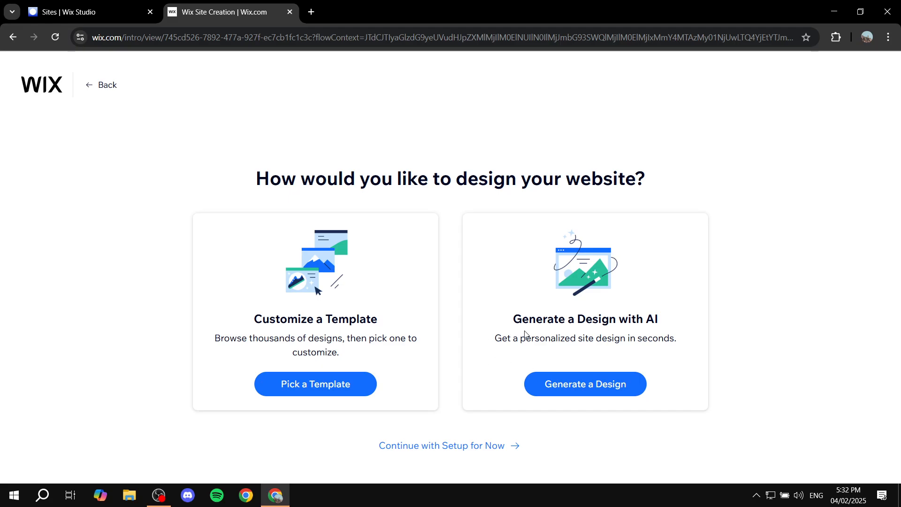
left_click_drag(511, 329, 678, 321)
left_click(679, 320)
left_click_drag(248, 322, 388, 320)
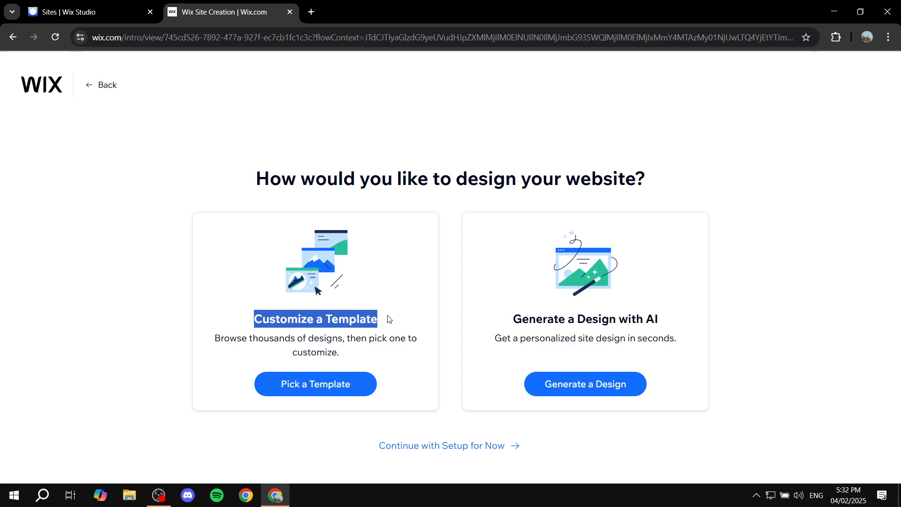
left_click(388, 319)
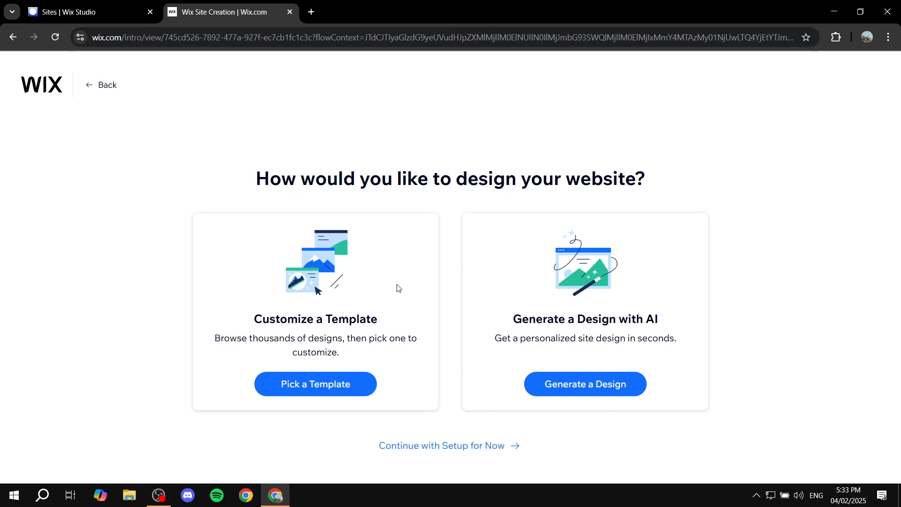
Choose to customize a template, preview the Davon online business consulting school template and open it for editing.
left_click(308, 388)
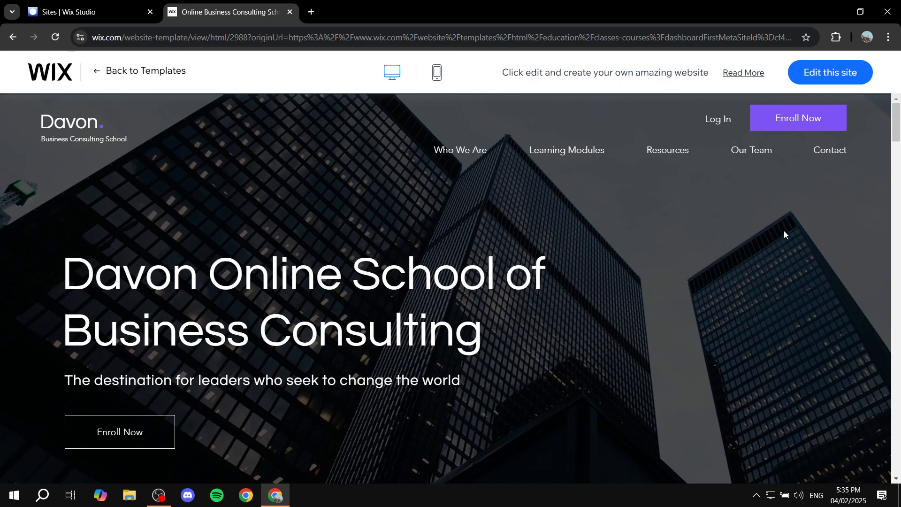
scroll(509, 322, "down", 10)
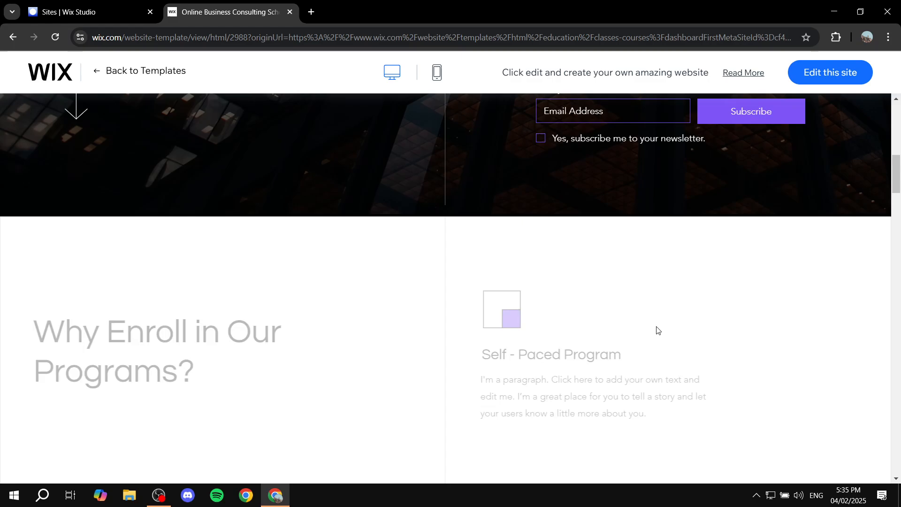
scroll(609, 328, "up", 10)
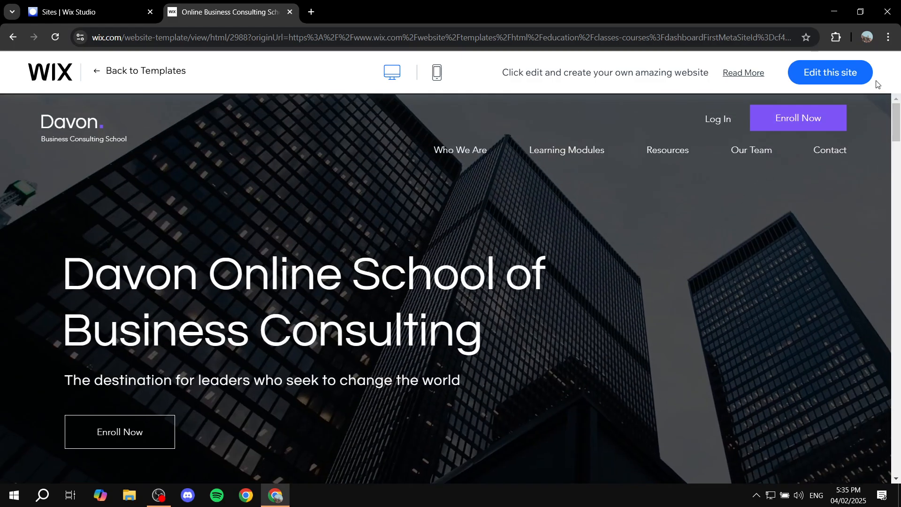
left_click(845, 73)
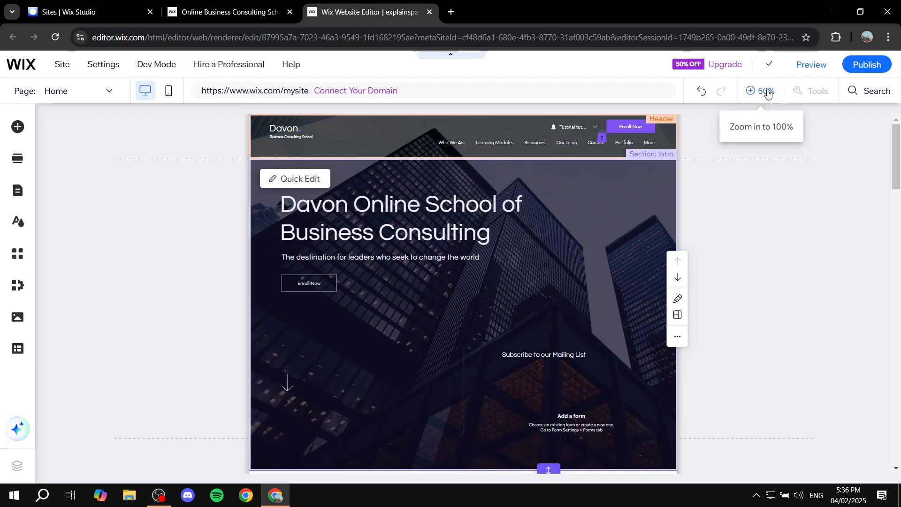
Zoom the editor in to 100% and replace the intro section's main heading with "Change it".
left_click(768, 92)
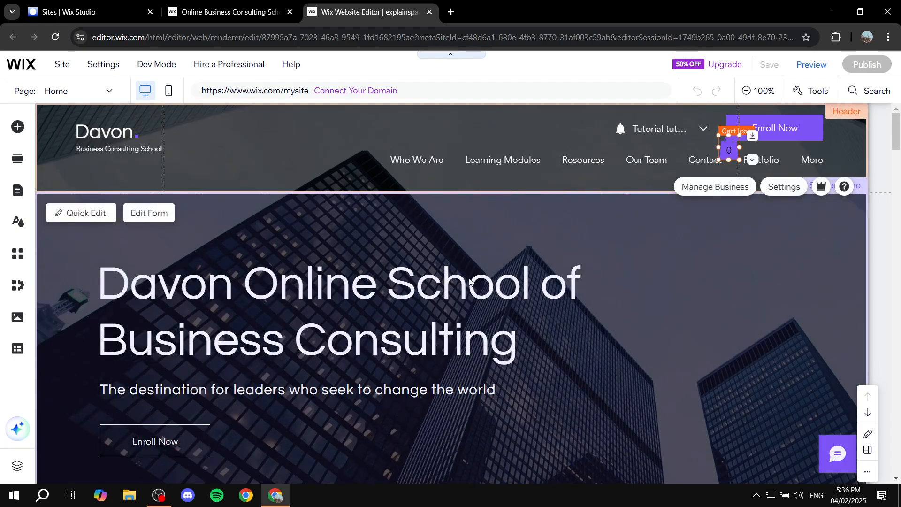
left_click(362, 314)
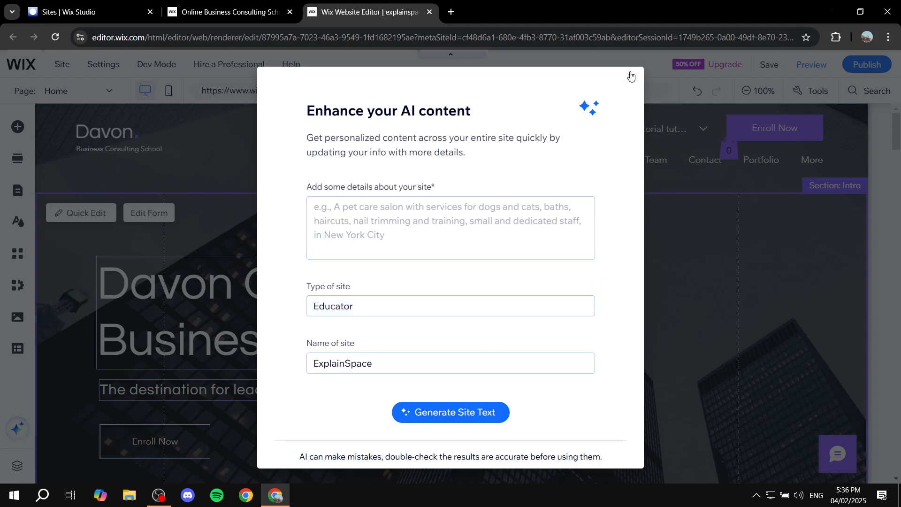
left_click(631, 76)
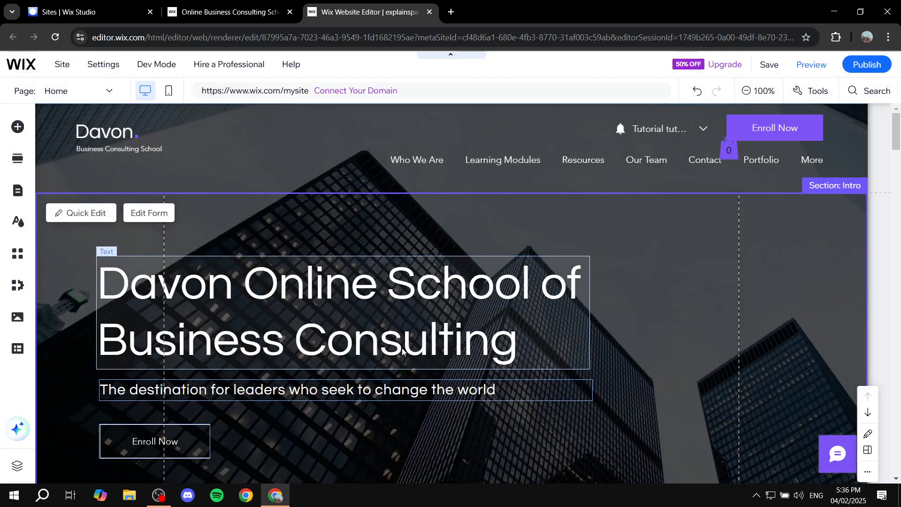
left_click(337, 319)
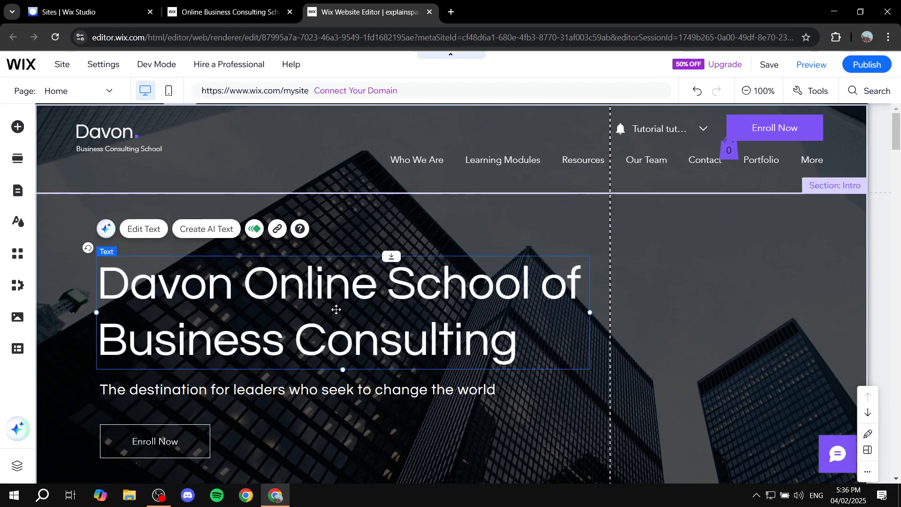
double_click(336, 310)
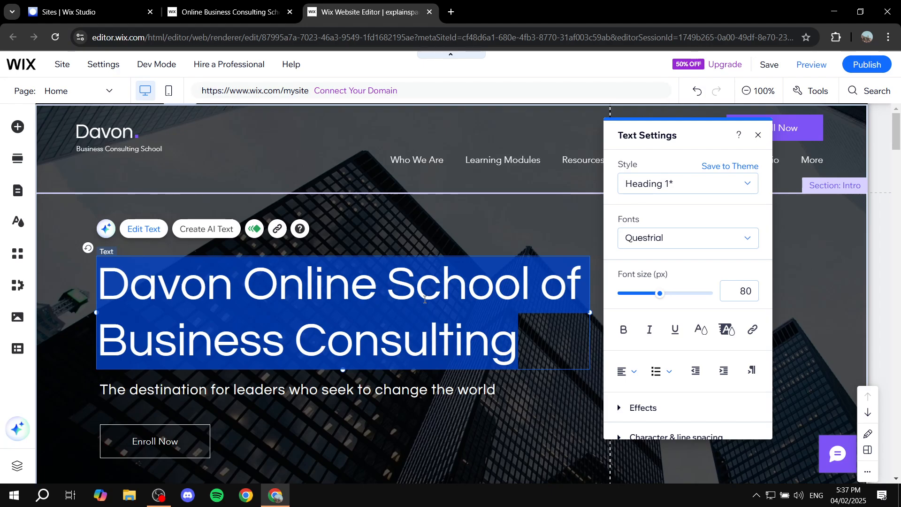
type("Change it")
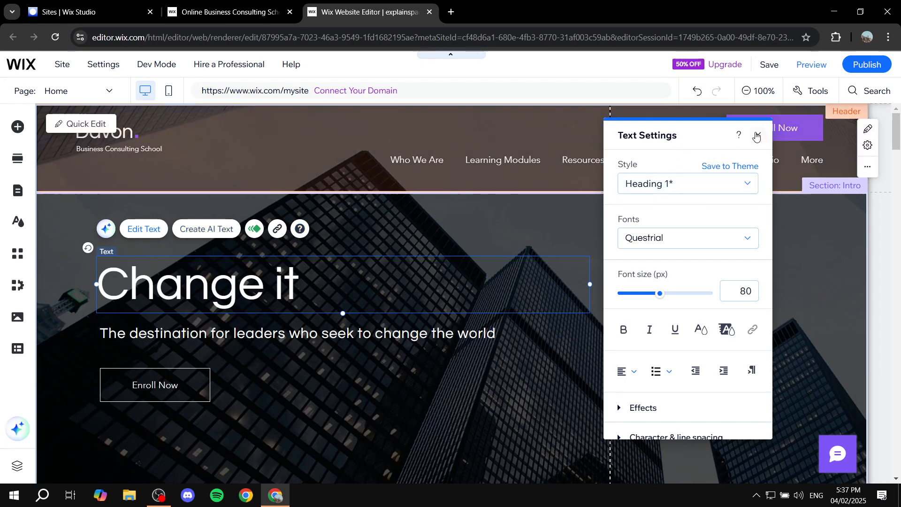
left_click(758, 134)
Examine the editing options for the intro section's Enroll Now button and background, and for the Benefits section's heading.
left_click(150, 392)
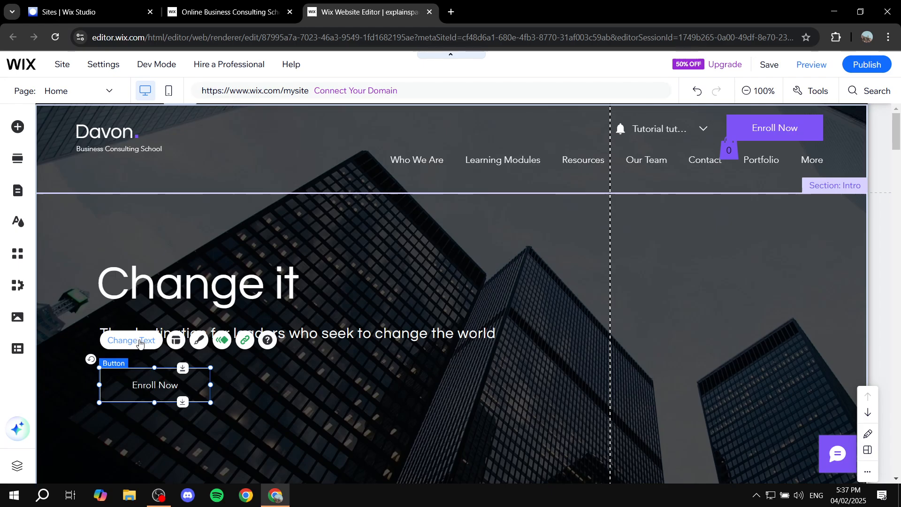
left_click(277, 408)
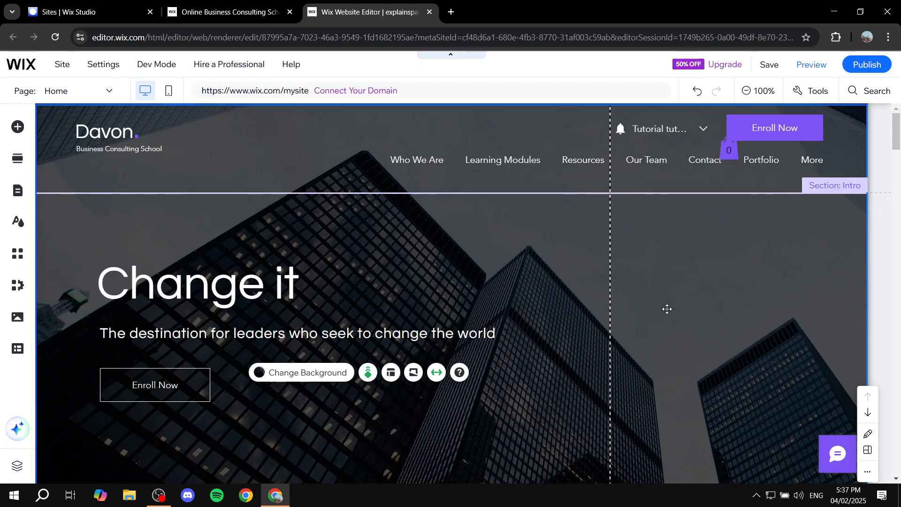
left_click(667, 306)
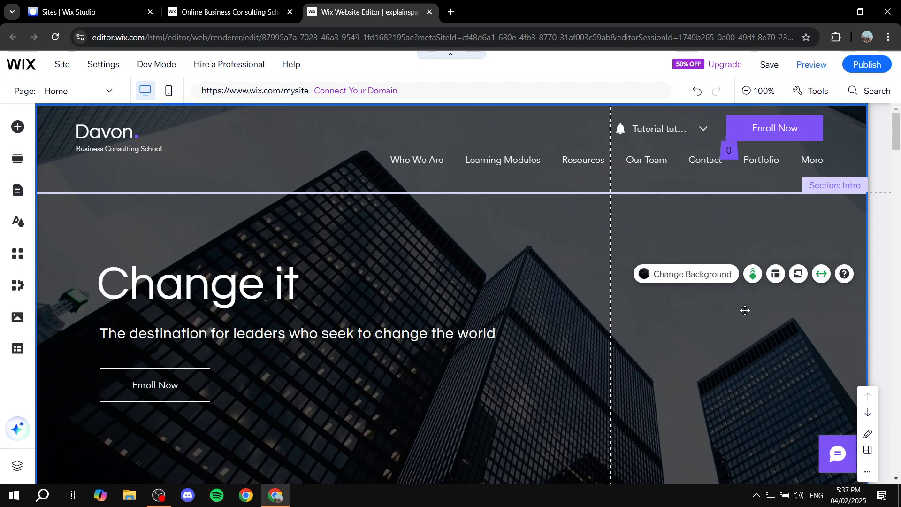
scroll(700, 334, "down", 1)
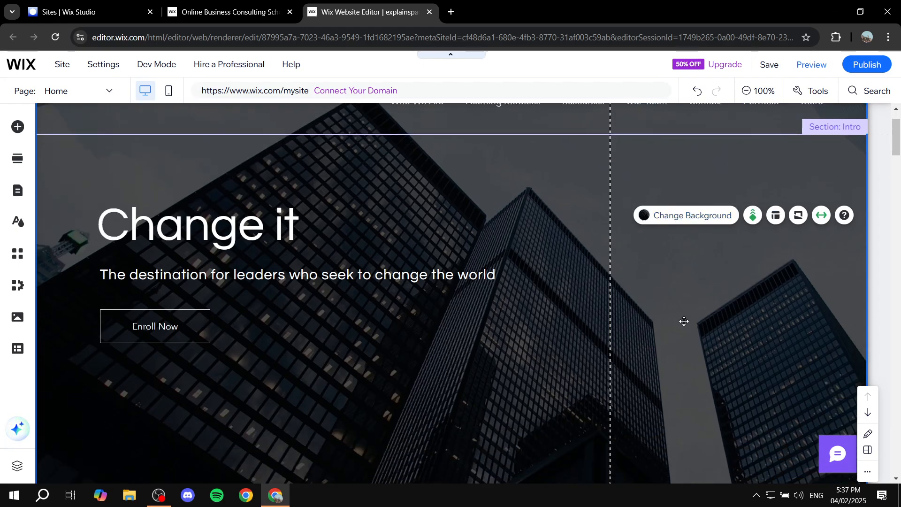
scroll(685, 322, "down", 10)
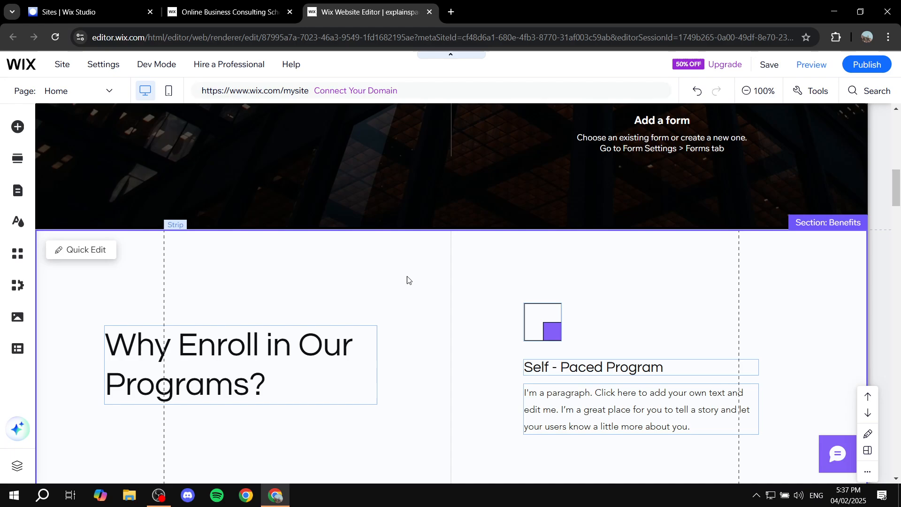
left_click(281, 355)
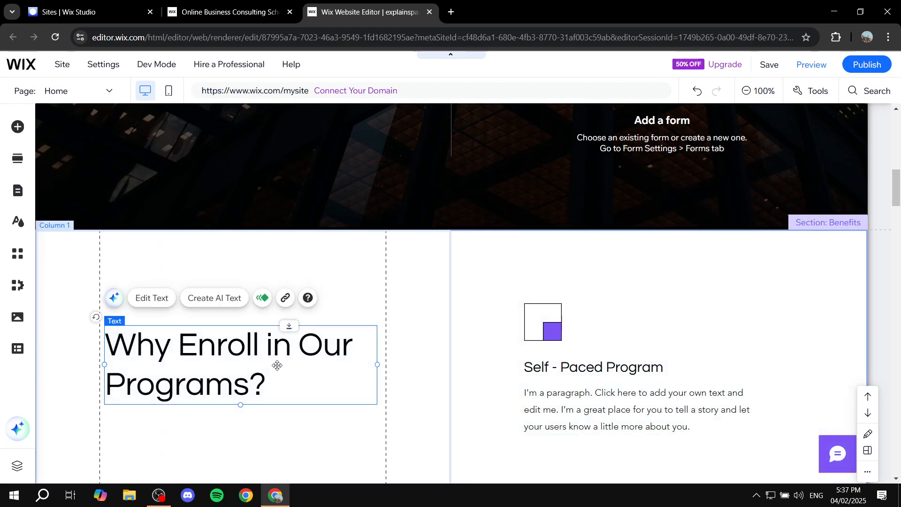
scroll(526, 309, "up", 15)
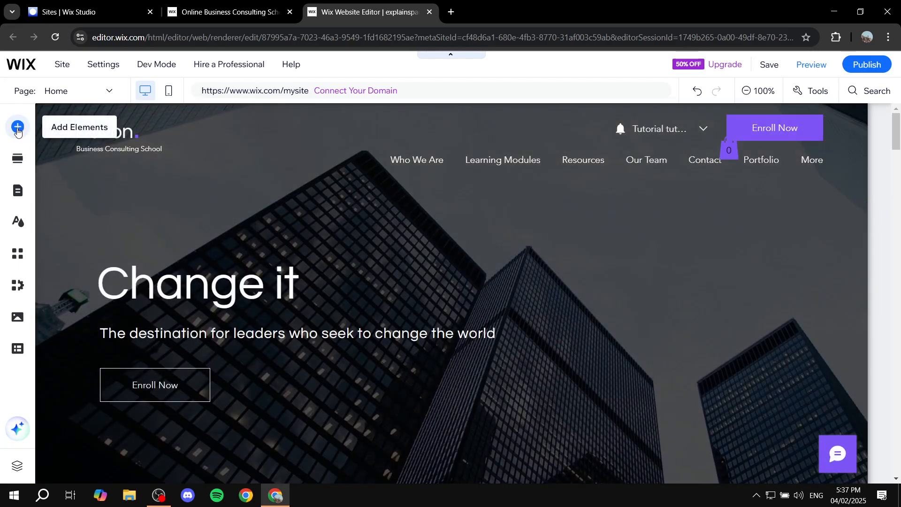
Browse the elements that can be added to the site, including text, video and music, bookings, restaurants and menus.
left_click(17, 128)
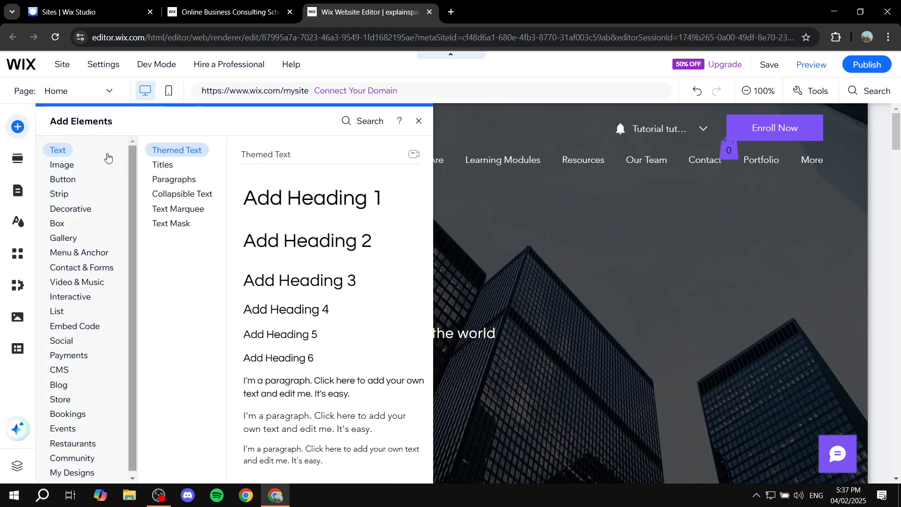
left_click(69, 162)
left_click(61, 152)
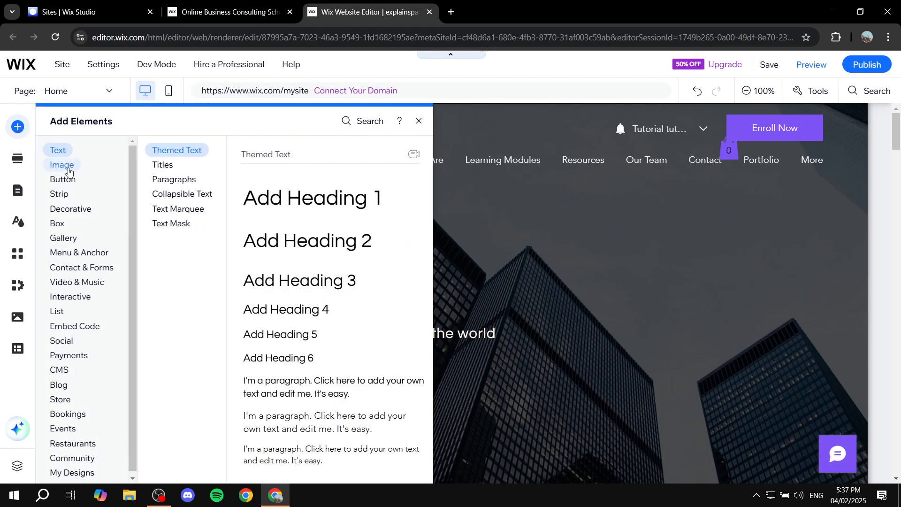
left_click(64, 166)
left_click(70, 180)
left_click(83, 283)
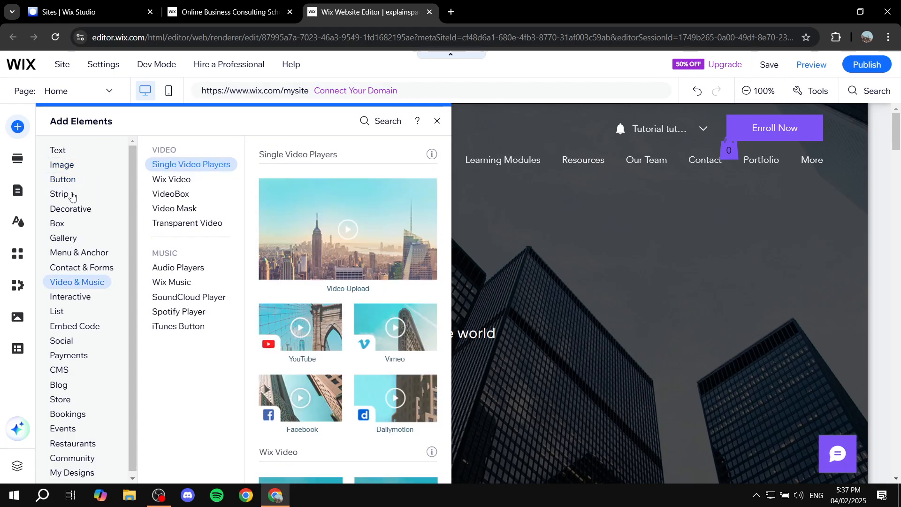
left_click(66, 199)
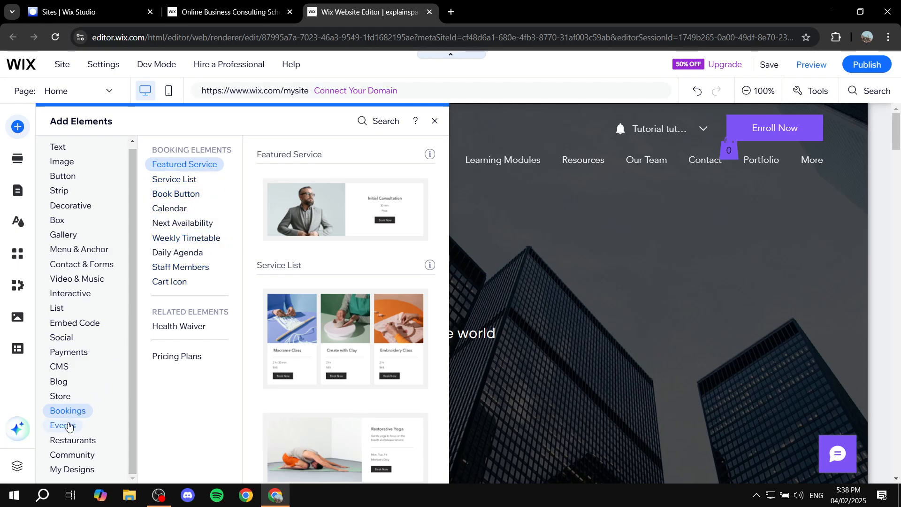
left_click(182, 180)
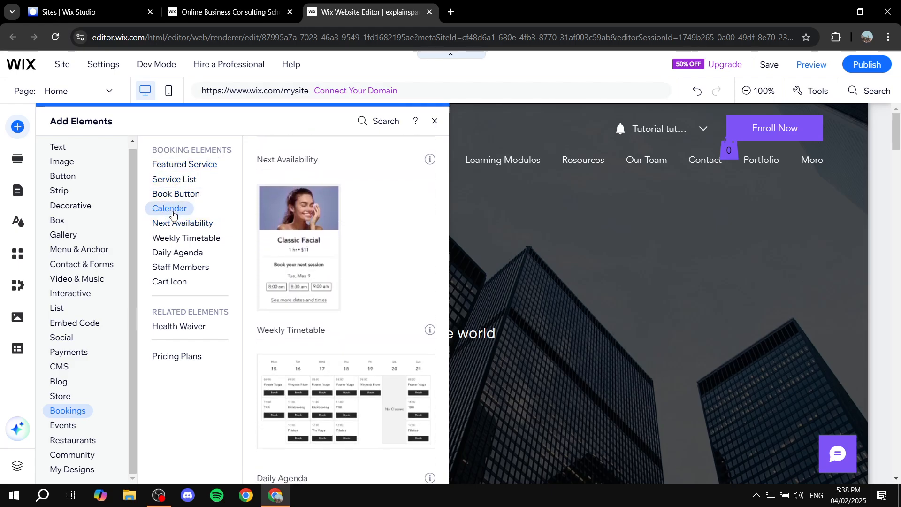
left_click(61, 439)
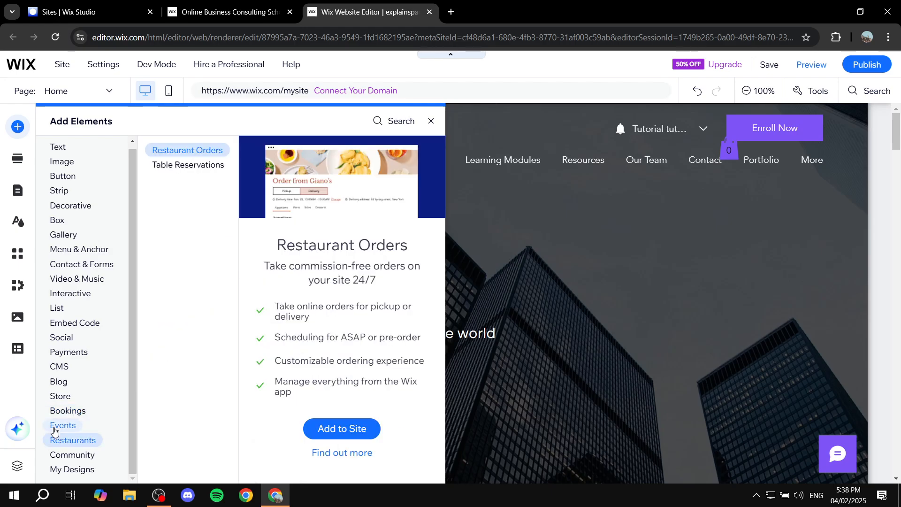
left_click(84, 249)
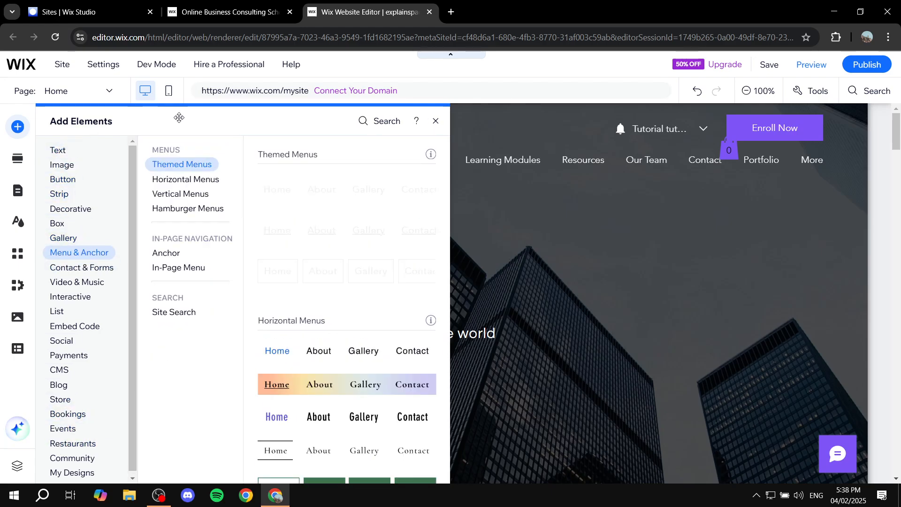
left_click(435, 121)
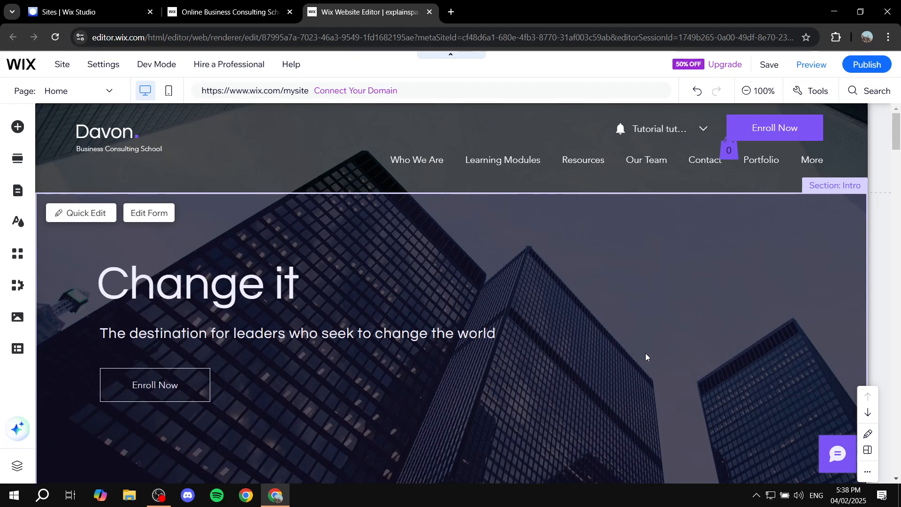
Look over the home page sections and the full list of the site's pages, including the members area and program pages.
scroll(814, 370, "down", 15)
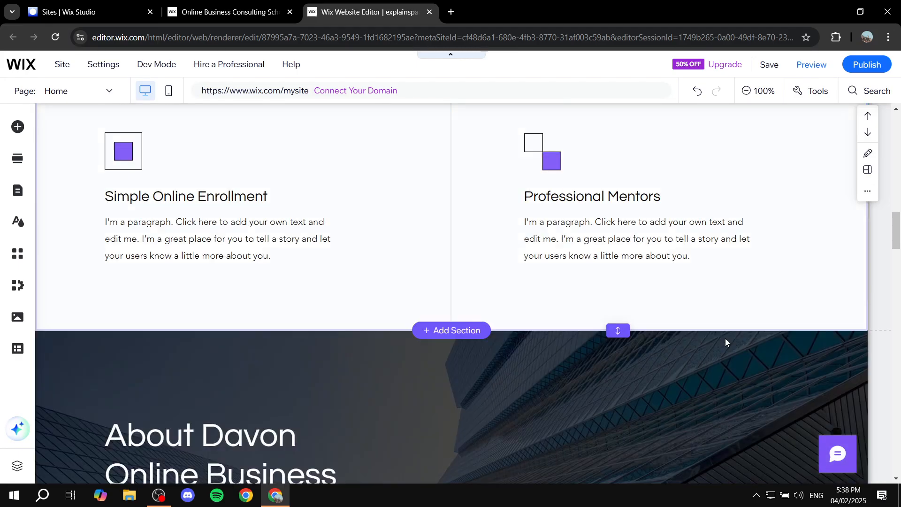
scroll(725, 339, "up", 15)
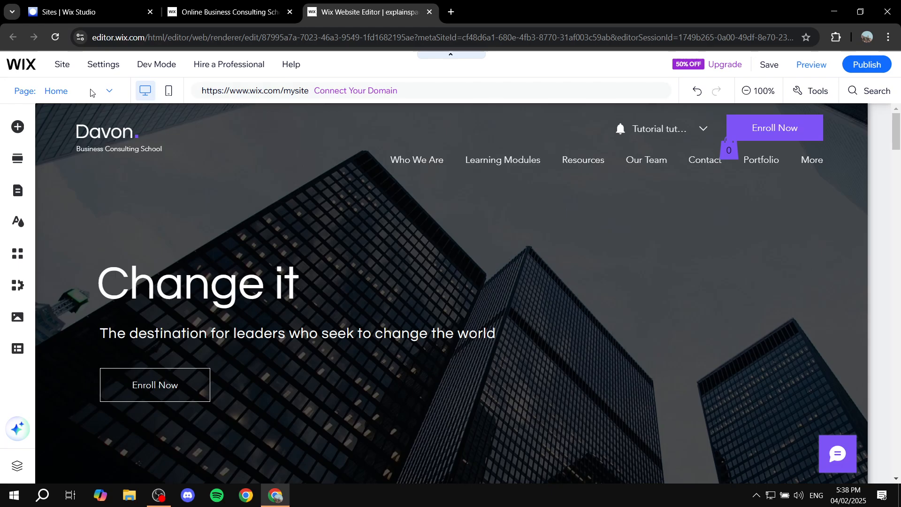
left_click(91, 93)
scroll(56, 188, "down", 10)
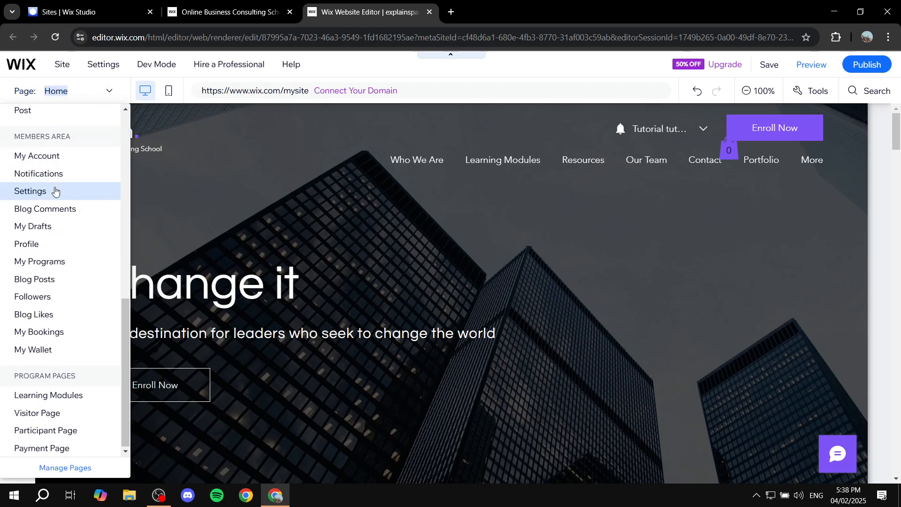
scroll(28, 249, "up", 8)
scroll(45, 262, "up", 2)
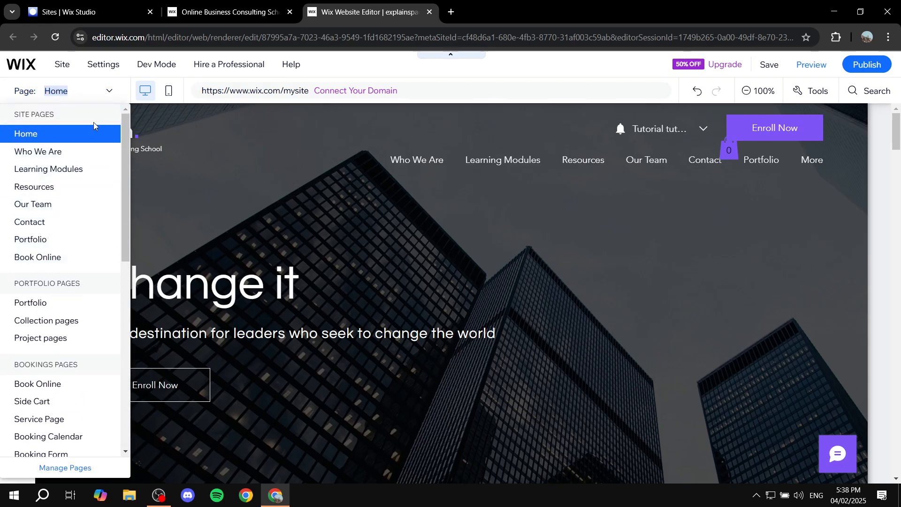
left_click(110, 92)
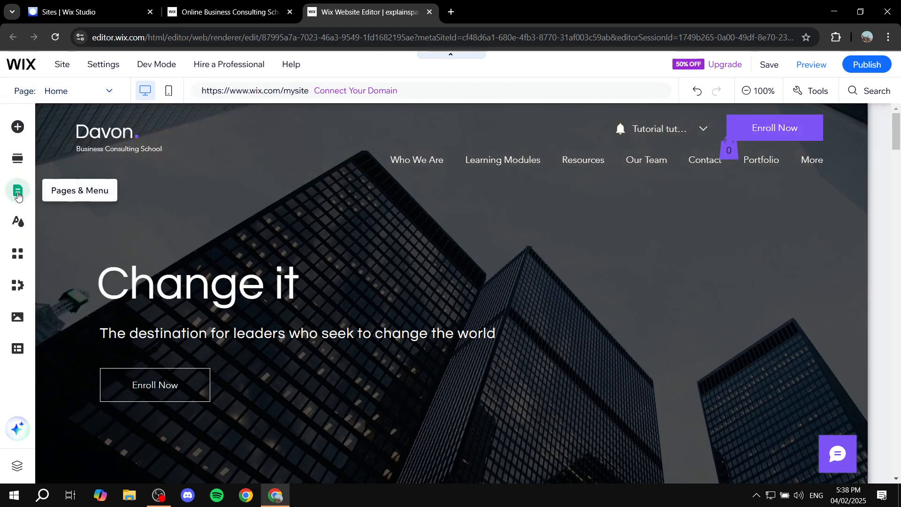
Review the site's pages and menu items and view the apps offered in the Wix App Market.
left_click(24, 192)
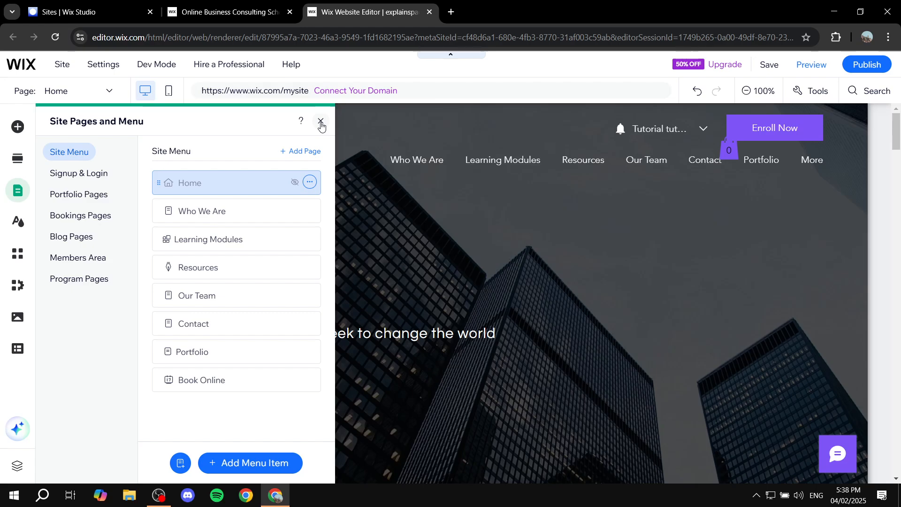
left_click(321, 123)
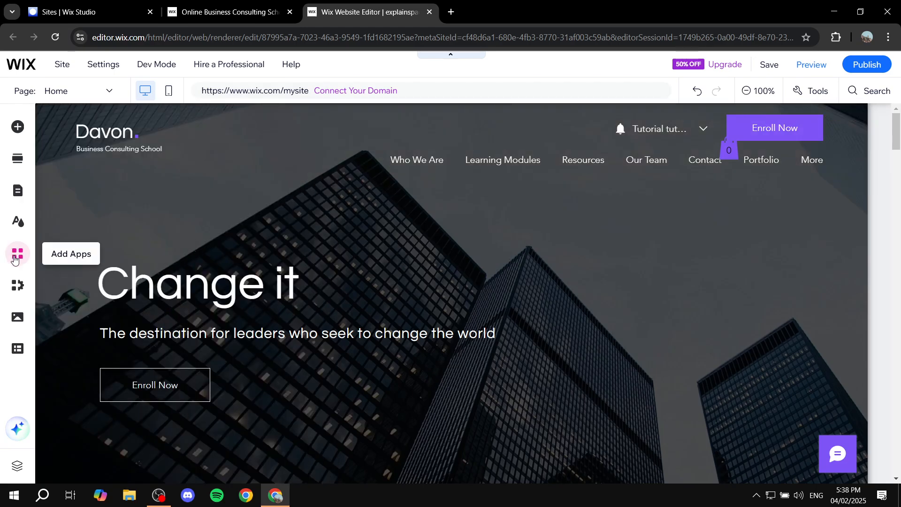
left_click(15, 260)
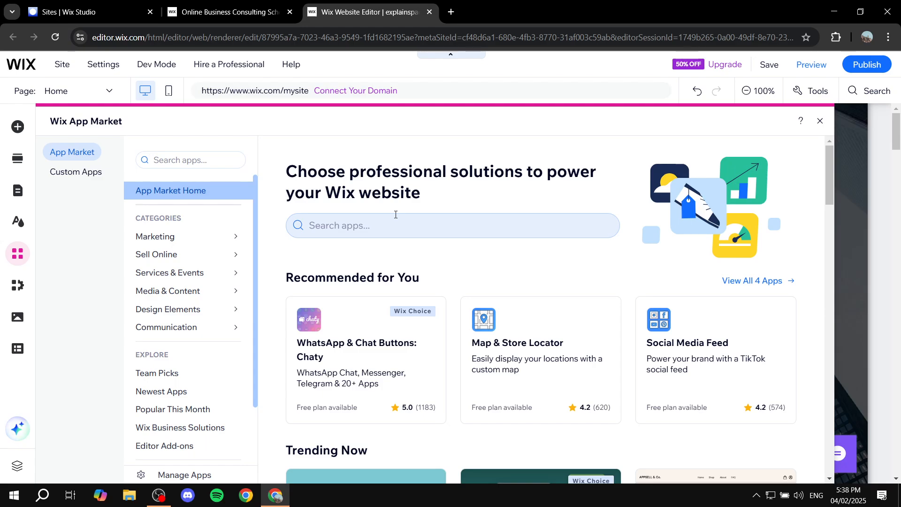
left_click(818, 122)
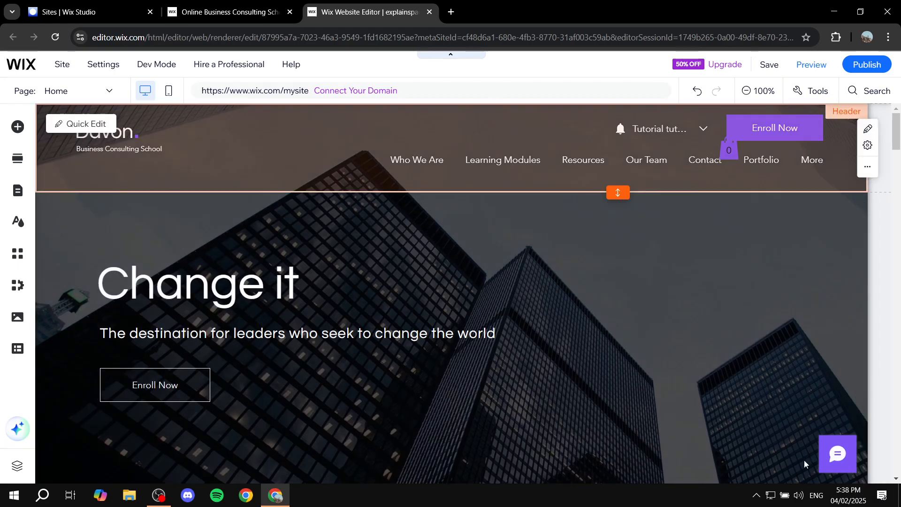
View the domain choices for saving the site, dismiss them and go to the site's dashboard.
left_click(771, 65)
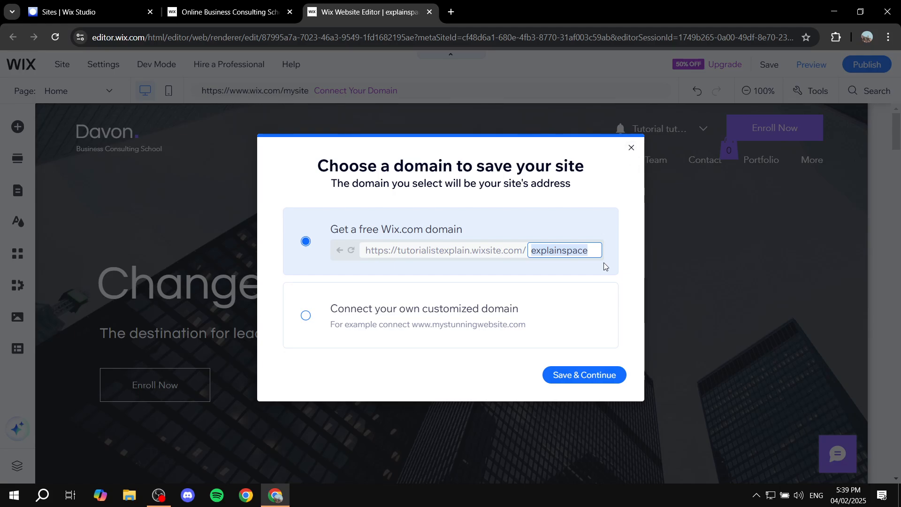
left_click(631, 149)
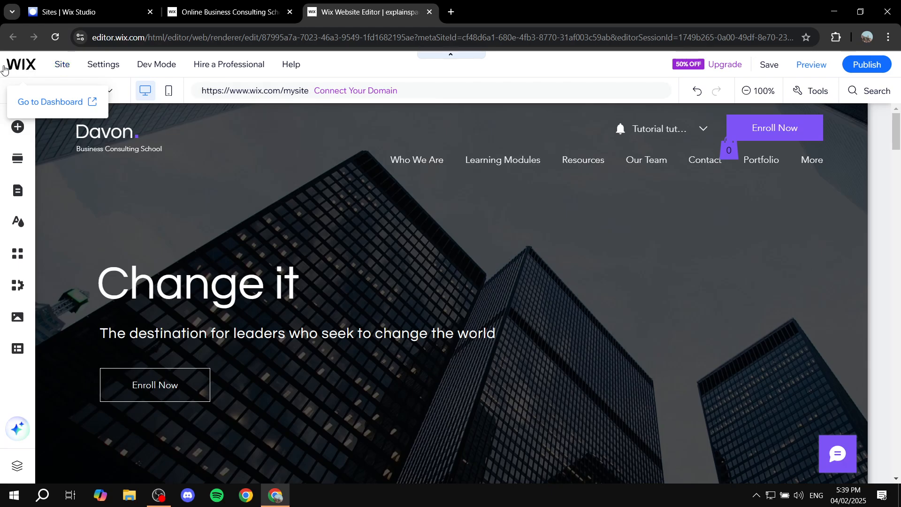
left_click(21, 64)
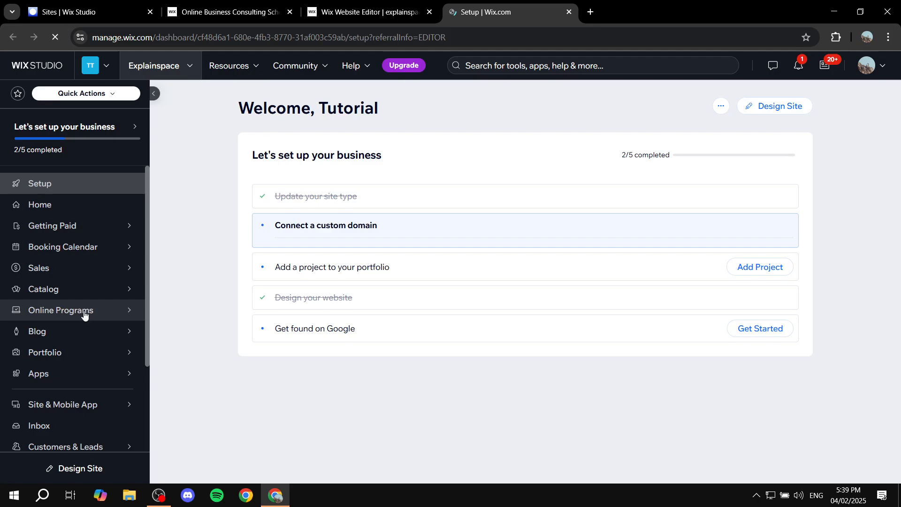
Open the new booking service catalog, look through its appointment and class templates, and return to the dashboard home.
mouse_move(72, 295)
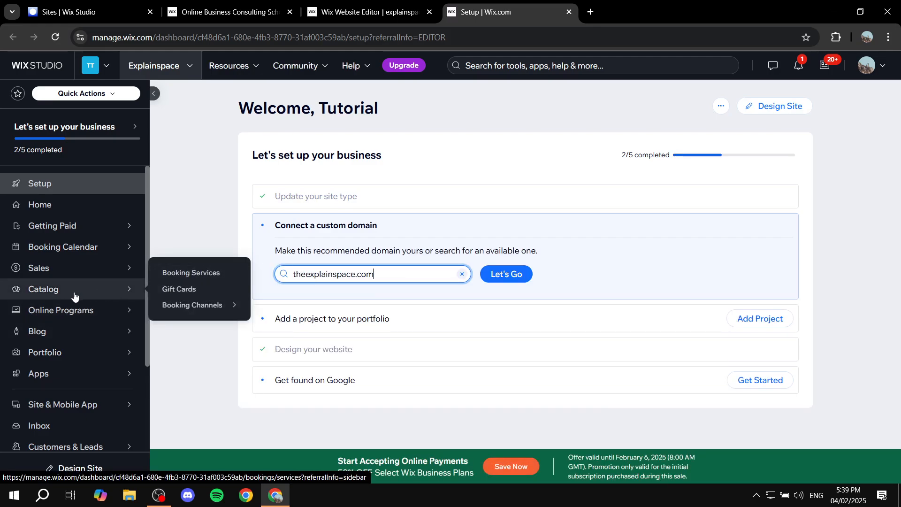
left_click(192, 273)
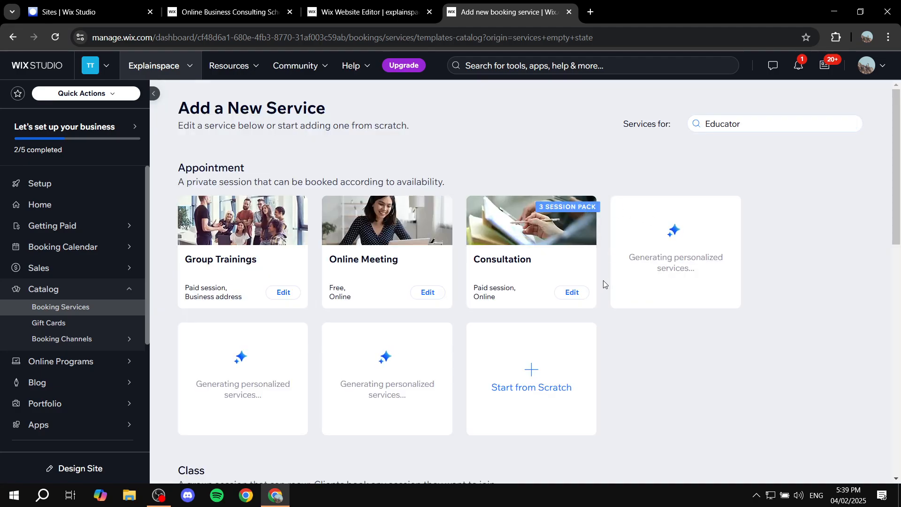
scroll(507, 336, "down", 5)
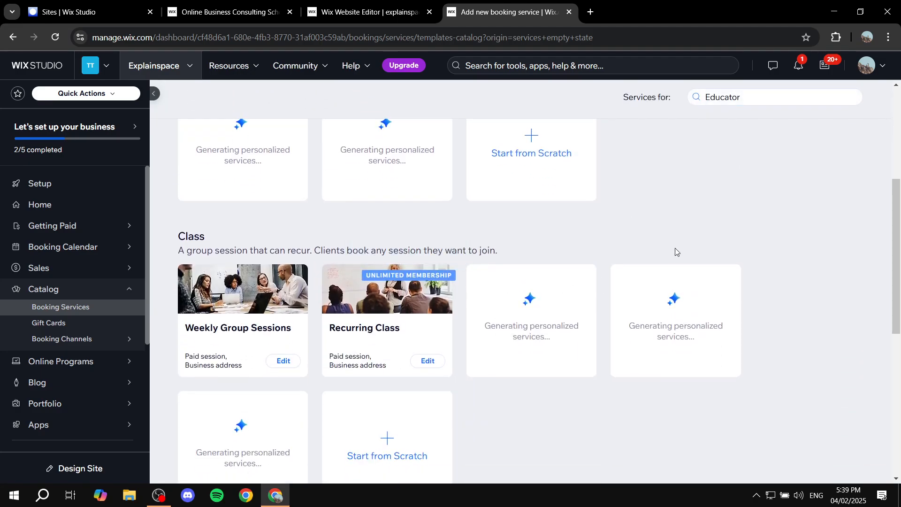
scroll(675, 248, "up", 3)
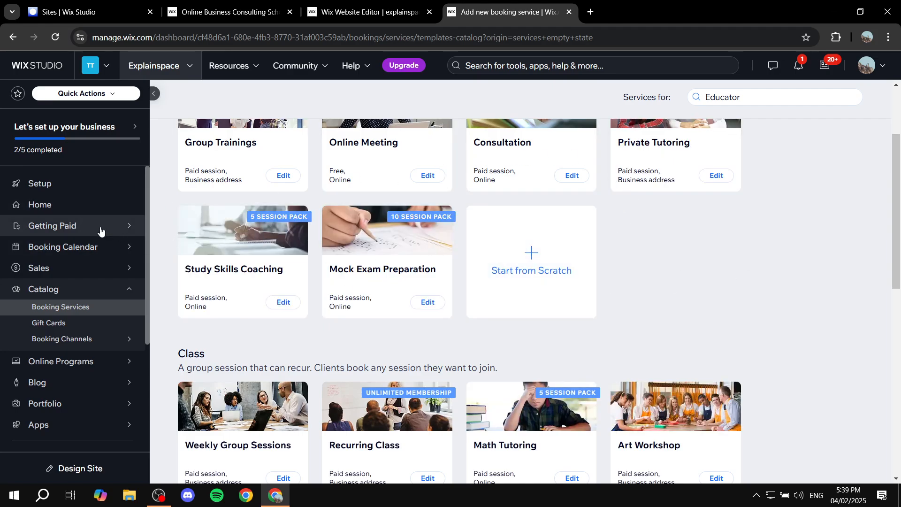
left_click(65, 206)
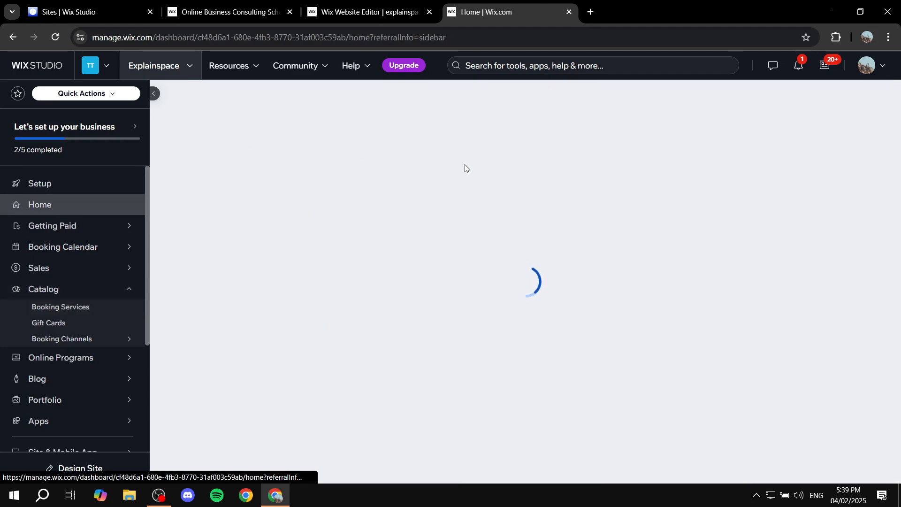